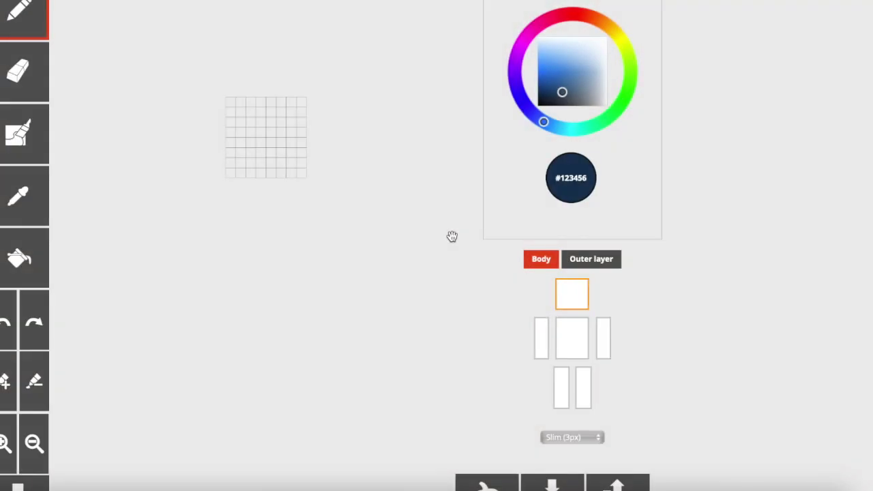
- Show the torso and left arm grids beside the head and pick dark purple #561249
scroll(452, 237, up, 1)
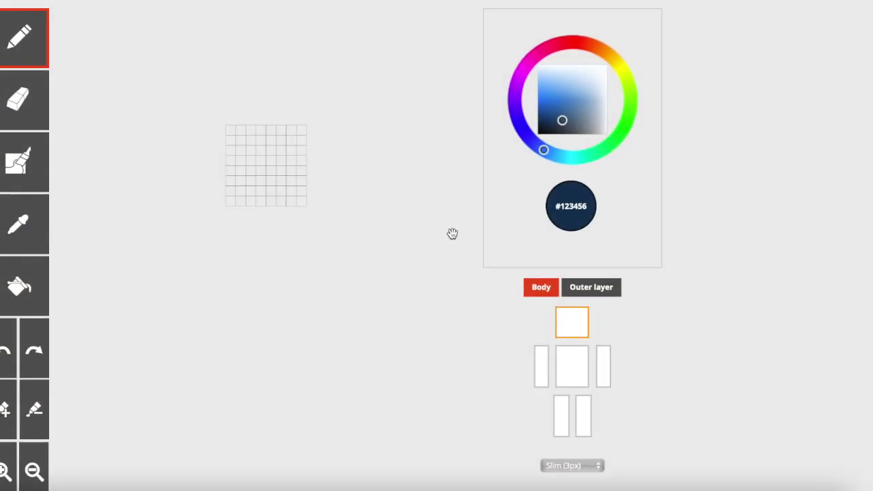
scroll(471, 227, up, 1)
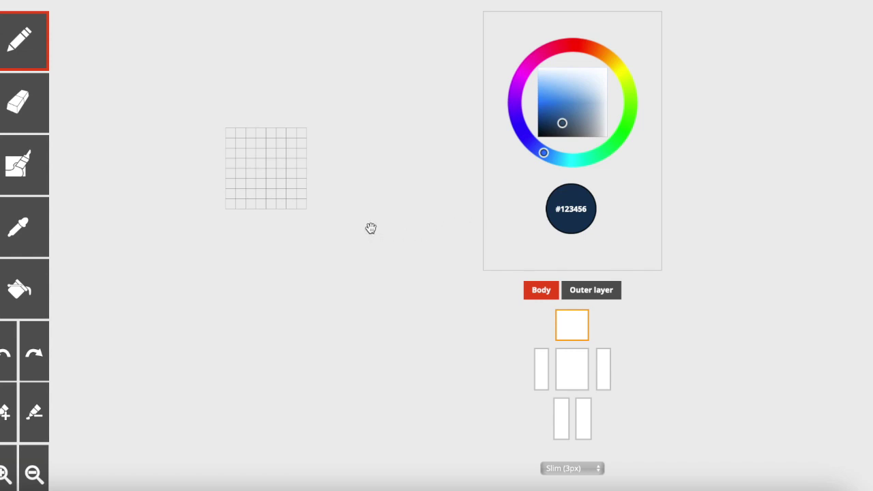
click(542, 358)
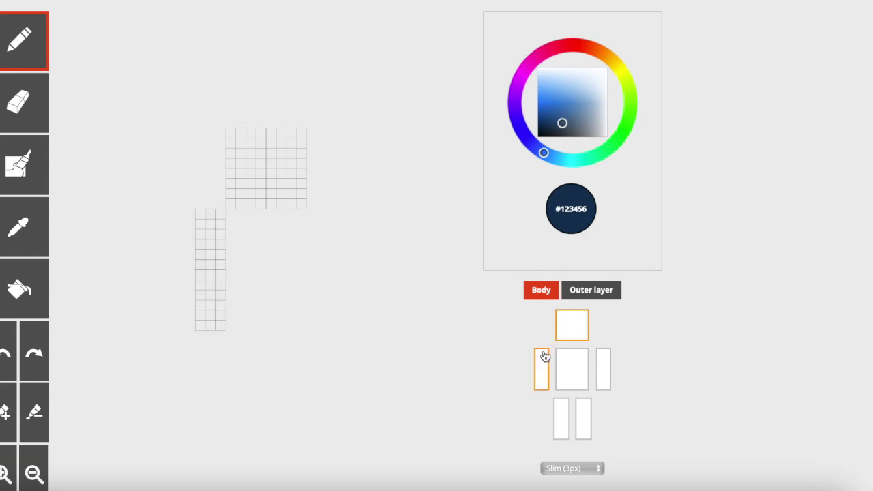
click(546, 359)
mouse_move(388, 258)
mouse_down()
mouse_move(400, 253)
mouse_move(378, 262)
mouse_move(398, 260)
mouse_up()
click(579, 360)
click(543, 372)
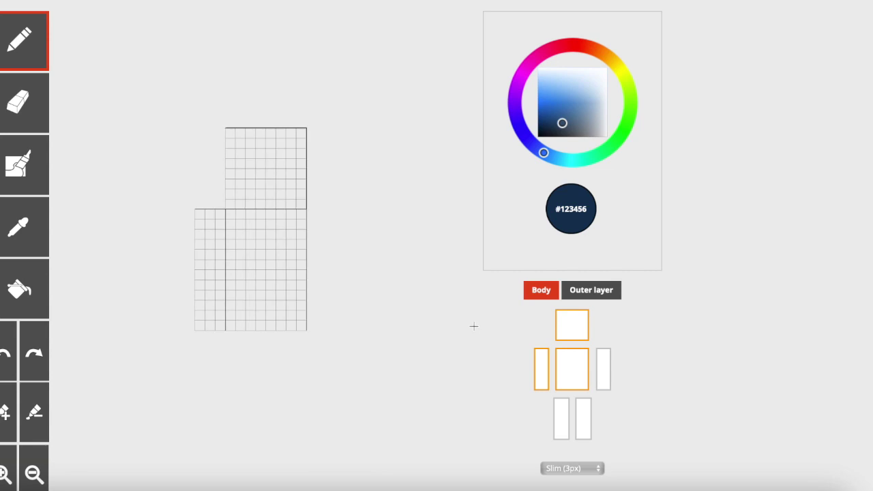
click(530, 65)
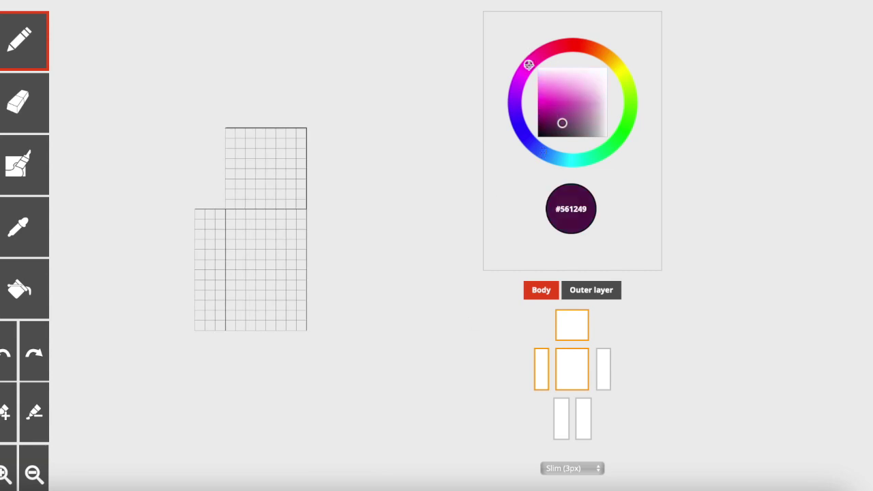
- Tune the colour to a pinkish mauve and show only the right arm for editing
mouse_move(592, 100)
mouse_down()
mouse_move(587, 71)
mouse_move(591, 103)
mouse_move(579, 78)
mouse_move(598, 112)
mouse_move(593, 97)
mouse_up()
mouse_move(541, 46)
mouse_down()
mouse_move(555, 44)
mouse_move(539, 57)
mouse_move(623, 78)
mouse_move(539, 56)
mouse_up()
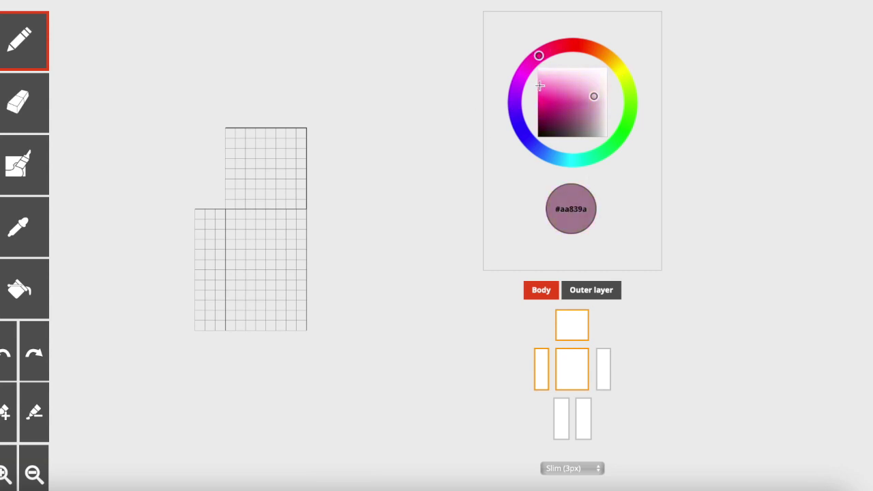
drag(594, 96, 598, 105)
click(603, 369)
click(572, 368)
click(541, 368)
- Paint palette cells down the right arm, ending with light peach #e7b07e
click(321, 224)
click(321, 234)
click(322, 244)
drag(561, 43, 600, 51)
drag(571, 87, 561, 88)
click(321, 265)
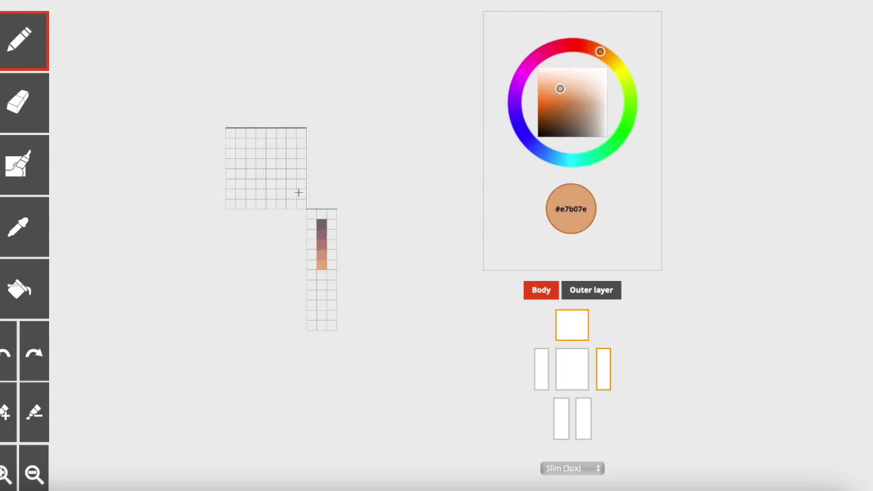
- Eyedrop the greyish purple #7f6c77 from the arm's top palette cell
click(45, 217)
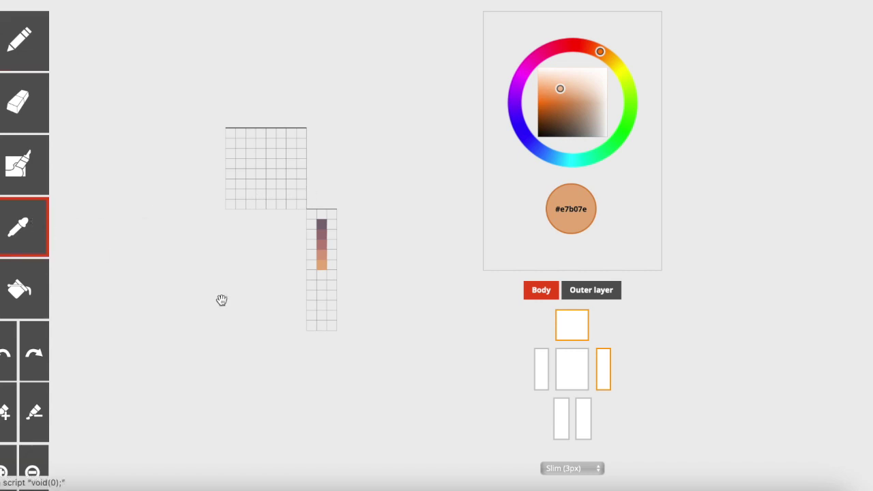
click(570, 289)
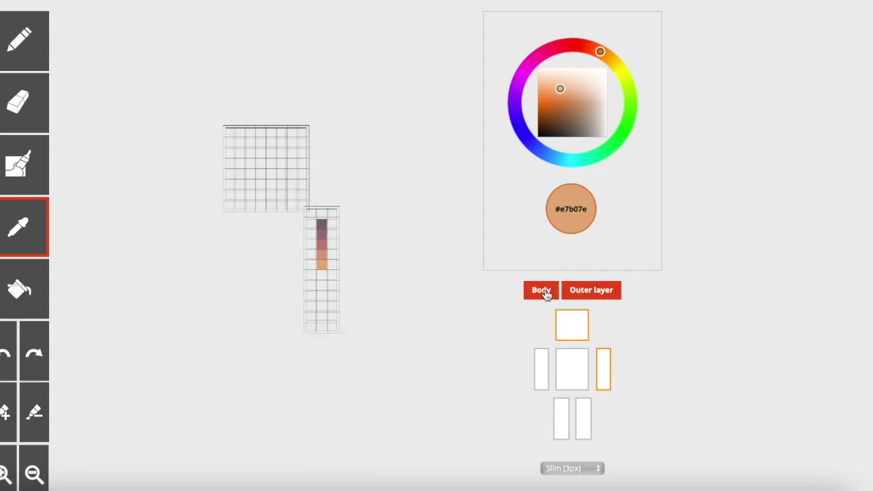
click(546, 293)
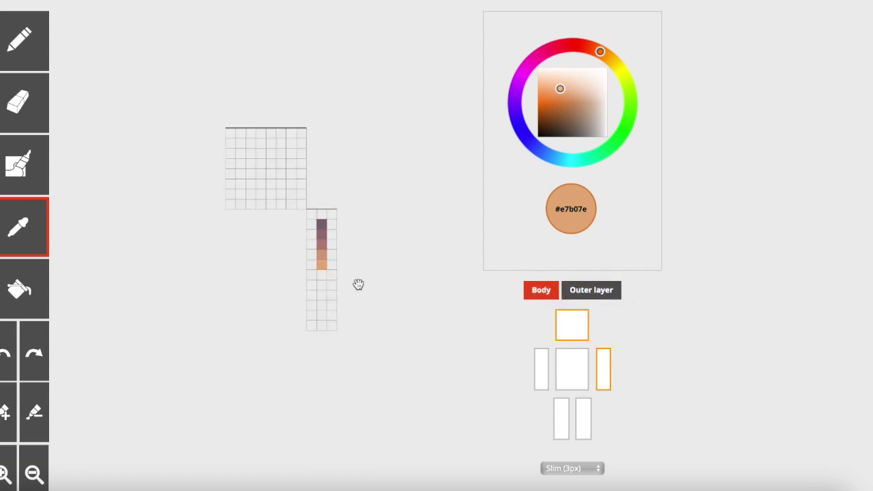
click(322, 222)
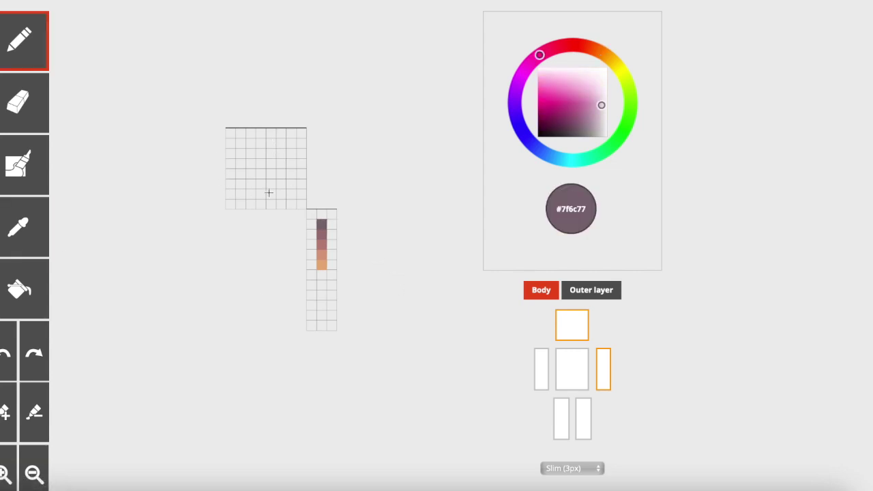
- Paint the head's left and right columns and top rows greyish purple
drag(230, 129, 227, 206)
drag(297, 135, 295, 206)
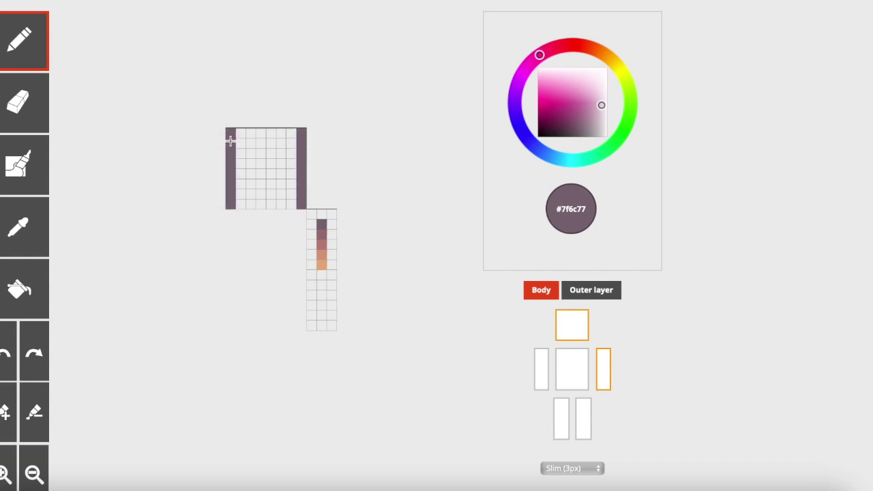
mouse_move(243, 131)
mouse_down()
mouse_move(297, 140)
mouse_move(237, 147)
mouse_move(245, 152)
mouse_move(298, 155)
mouse_up()
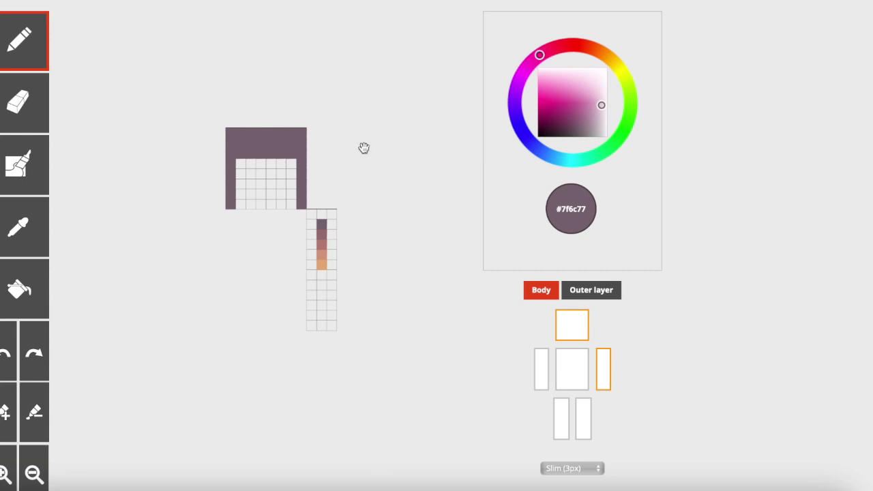
- Darken to #605760, add it to the arm palette, and shade the head's left side and eye row
click(529, 67)
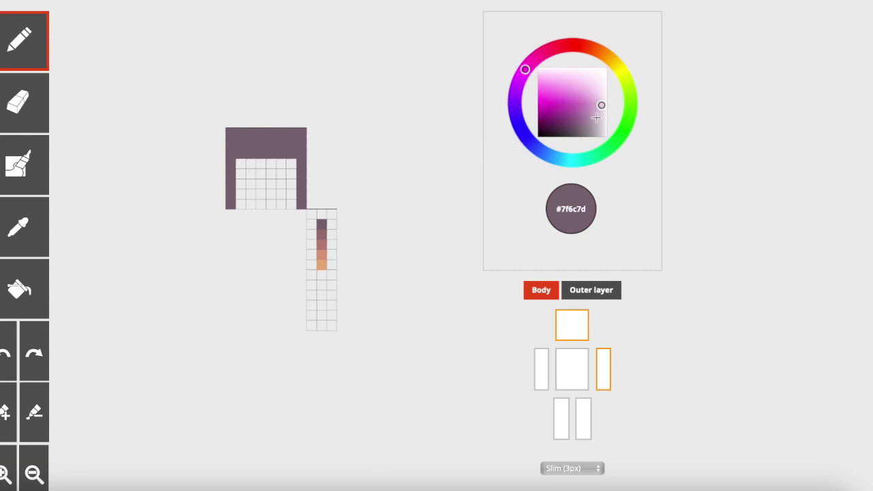
click(603, 111)
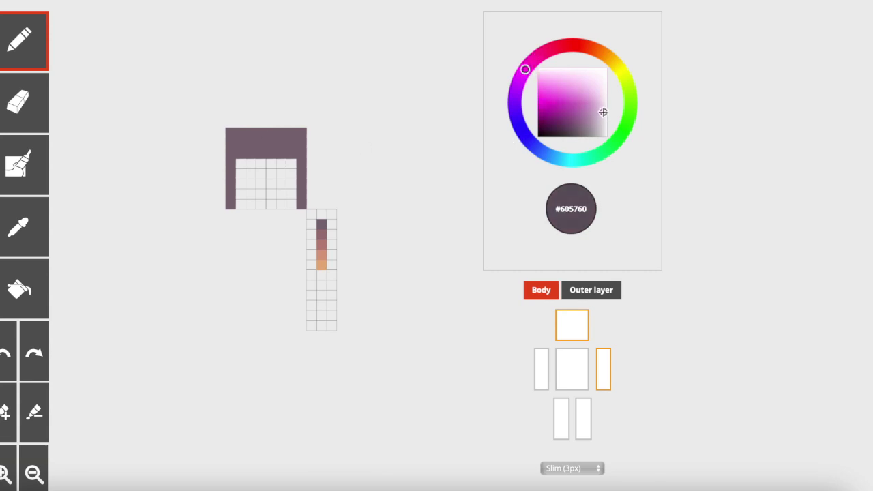
click(331, 225)
drag(230, 185, 231, 201)
drag(293, 174, 255, 174)
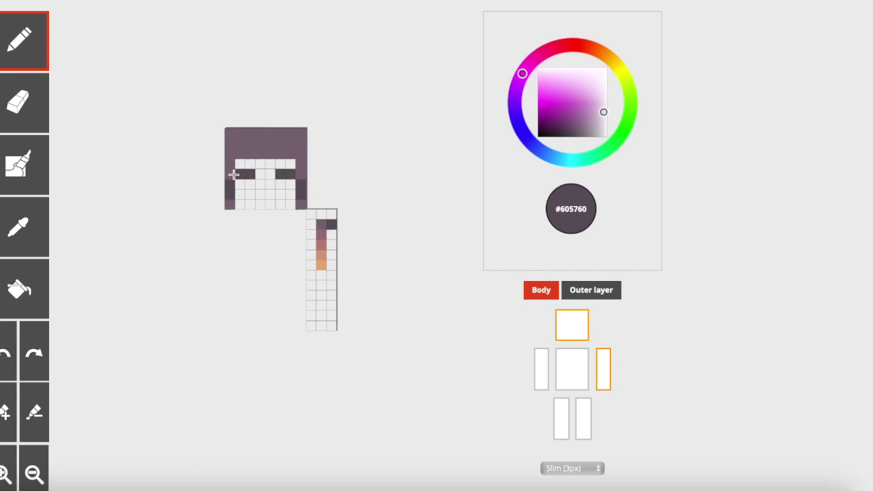
key(o)
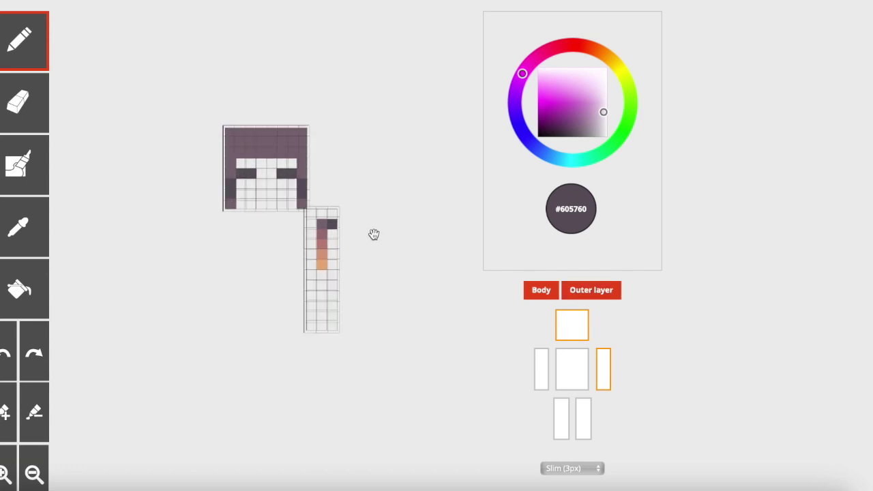
click(230, 184)
- Add a dark hair pixel at the head's right edge and sample the top hair colour
click(302, 185)
click(549, 296)
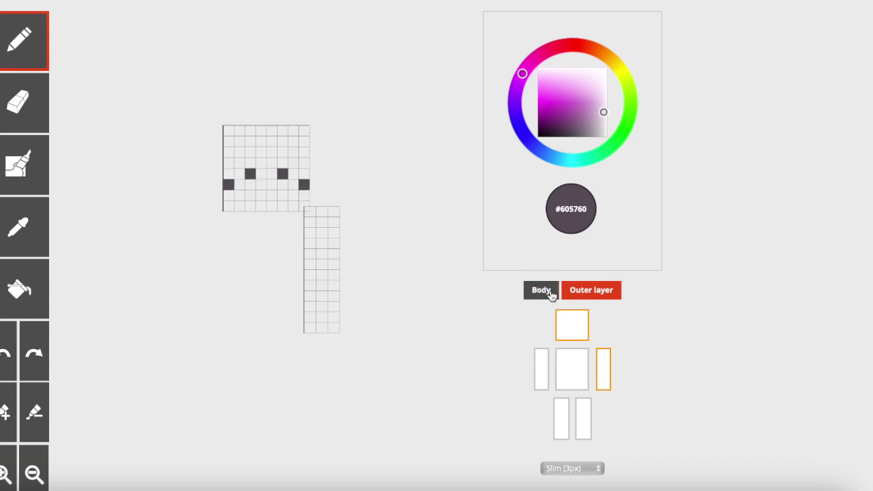
click(549, 293)
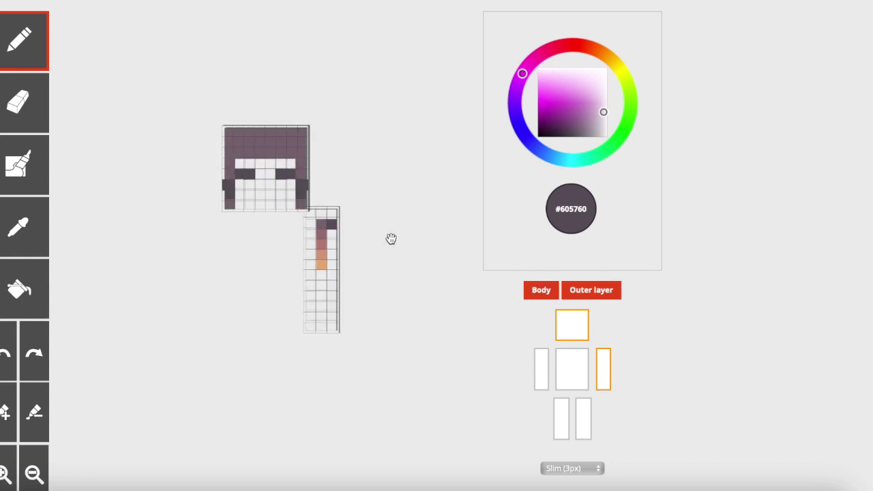
right_click(247, 153)
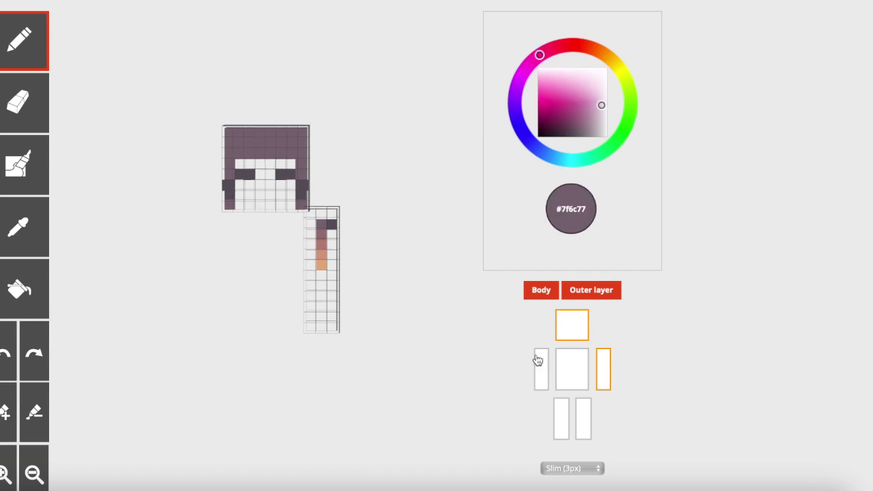
click(541, 292)
click(538, 291)
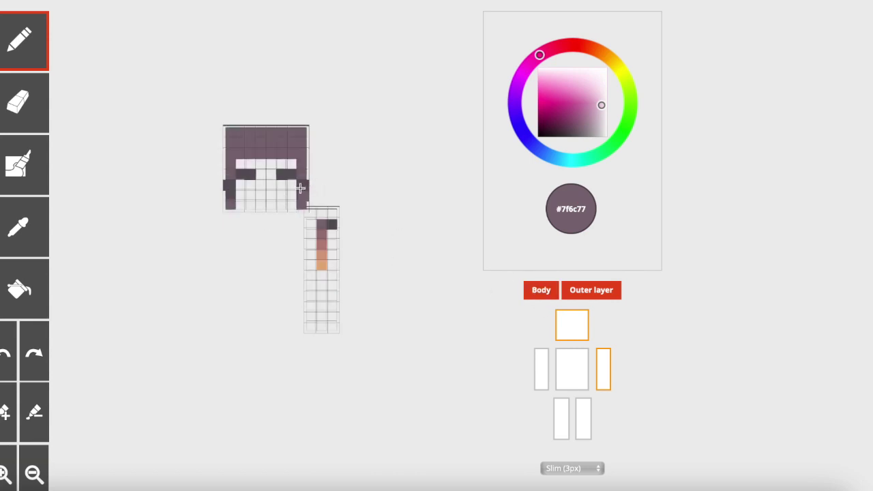
- Pick mauve #9f757c from the palette and paint highlights on the head's side, eye row and forehead
key(i)
click(321, 233)
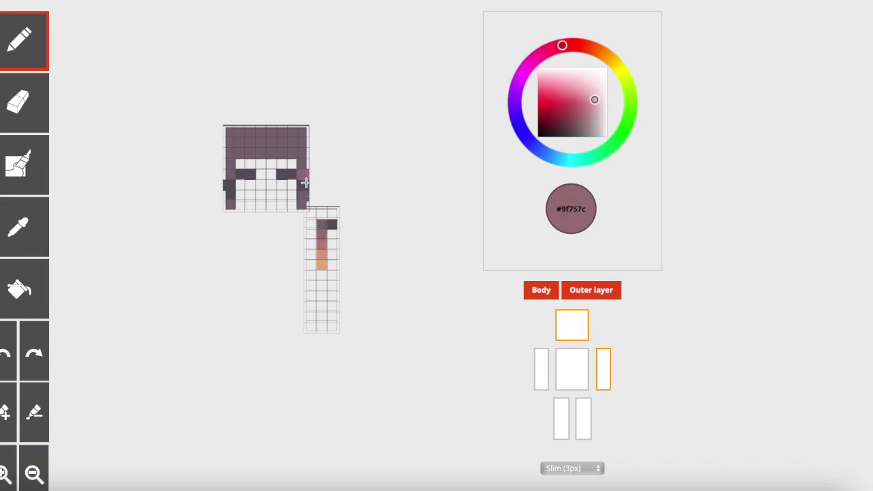
click(228, 194)
drag(231, 178, 223, 177)
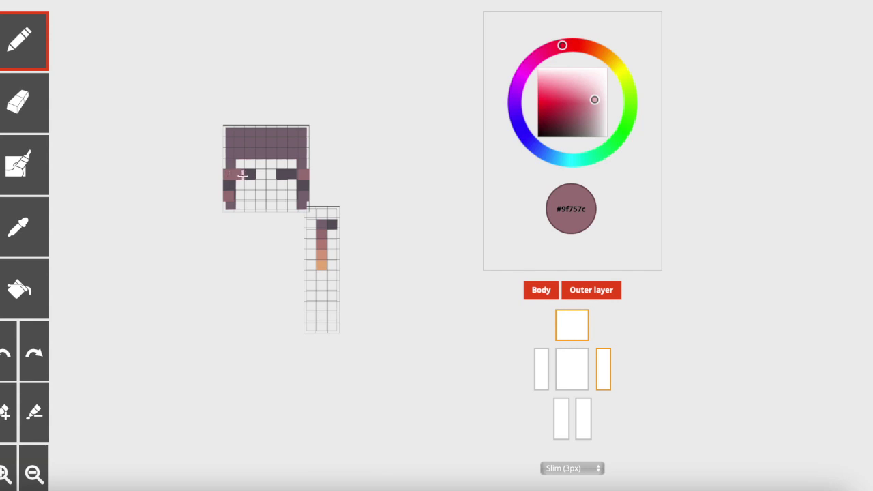
drag(234, 170, 251, 176)
click(259, 165)
click(530, 294)
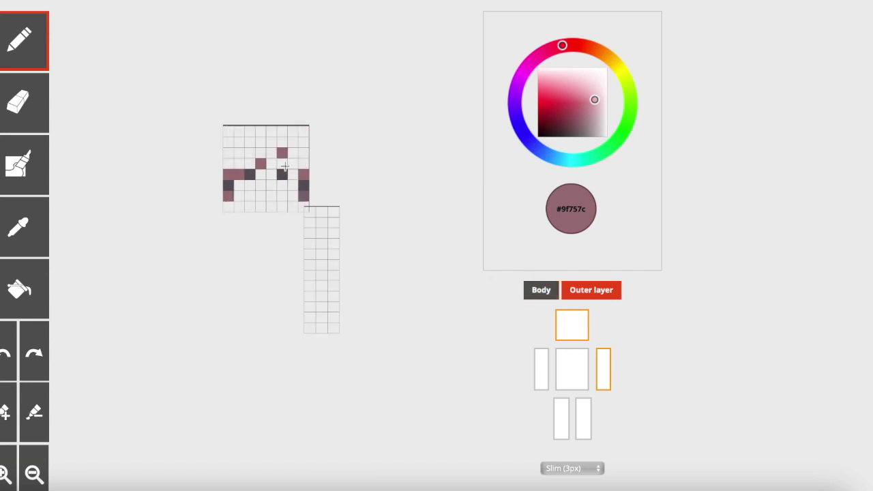
- Pick pink #bd867f from the arm palette and paint it into the hair and head's left edge
click(549, 293)
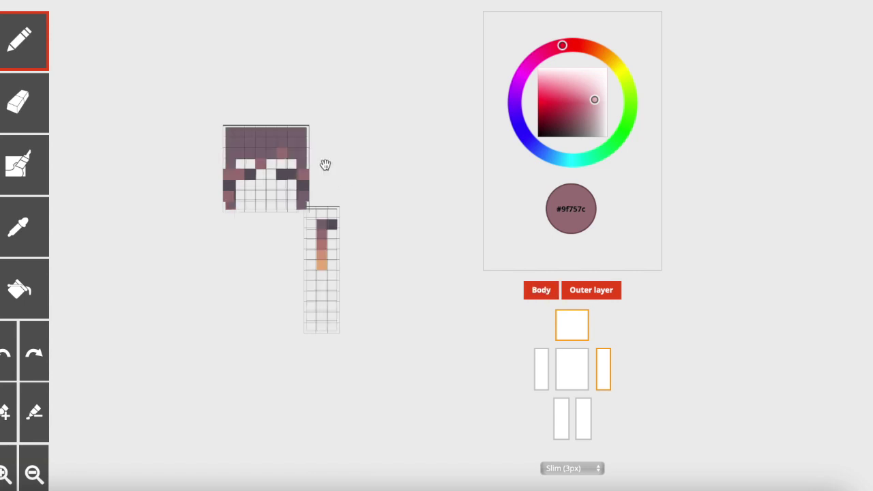
click(543, 291)
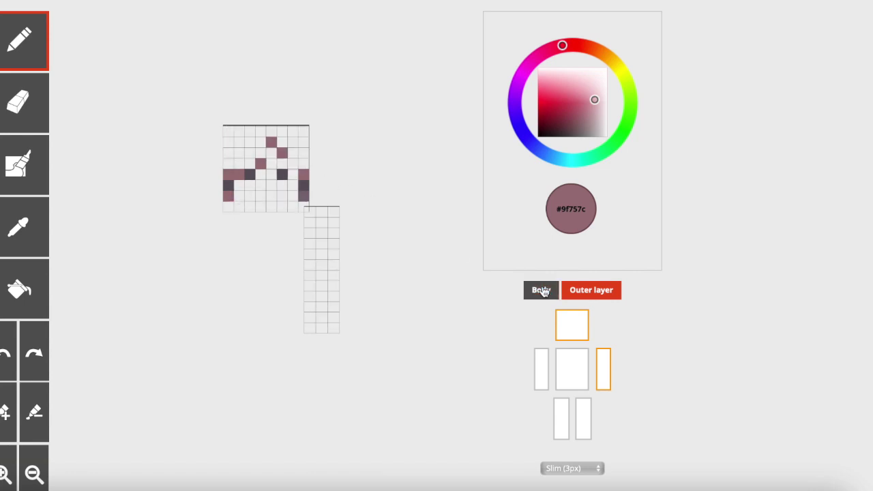
click(541, 291)
click(39, 217)
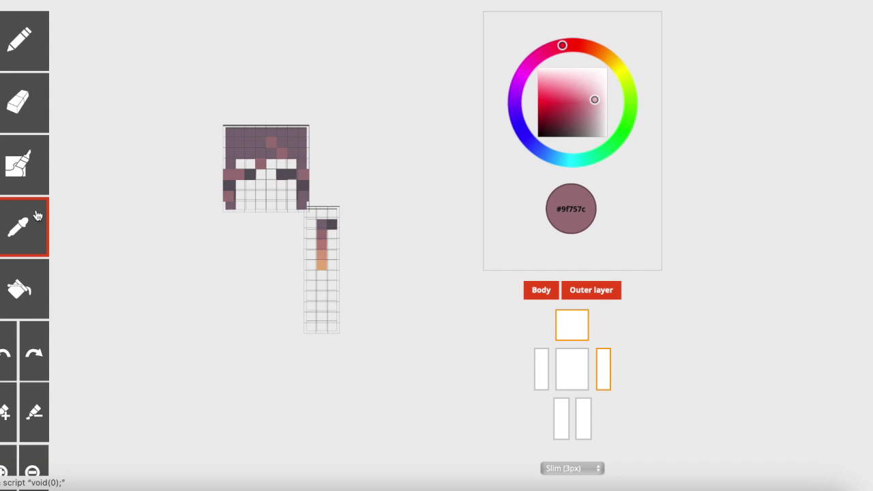
click(323, 243)
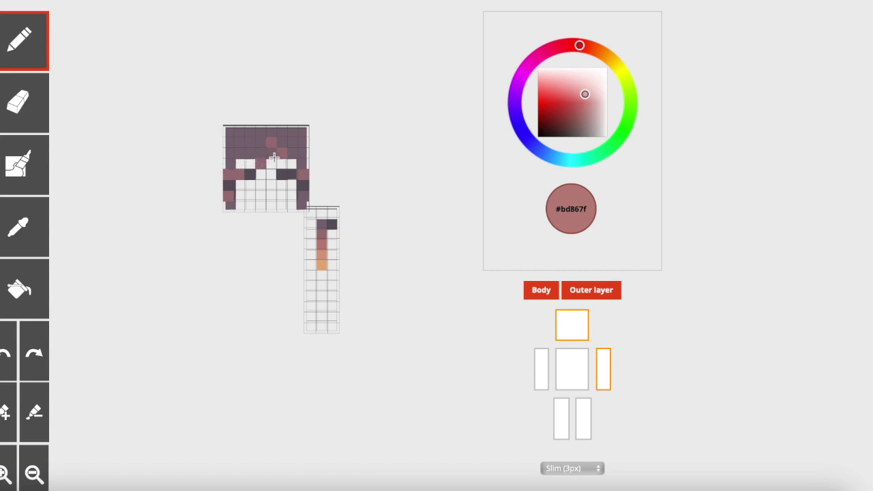
drag(271, 154, 263, 142)
click(227, 166)
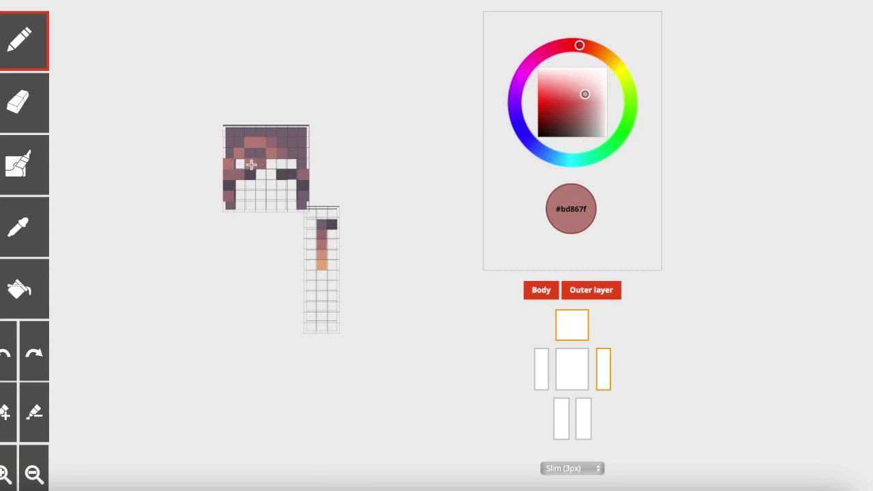
- Sample peach #d89d83 and light orange #e7b07e, paint orange hair highlights, and rotate the preview
click(18, 227)
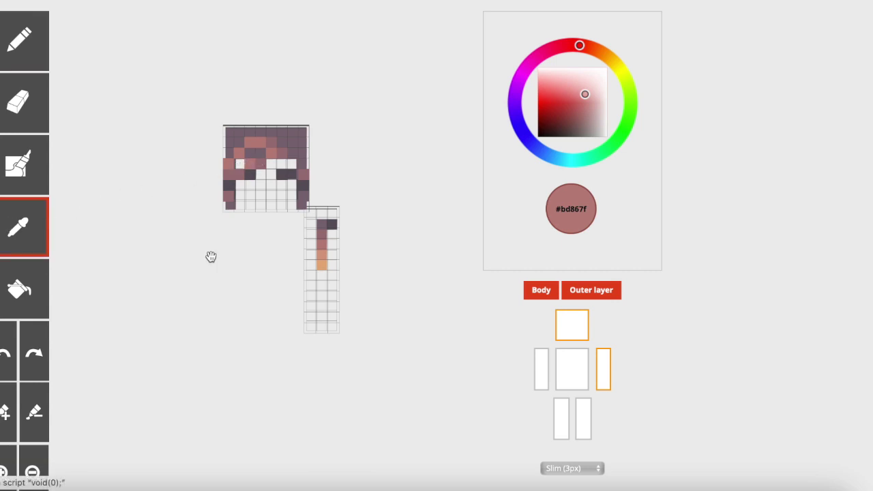
click(322, 256)
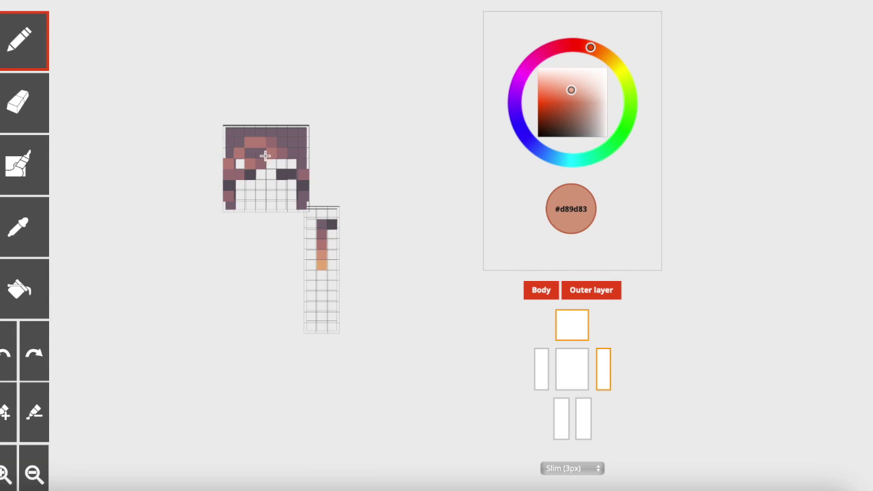
click(18, 227)
click(320, 263)
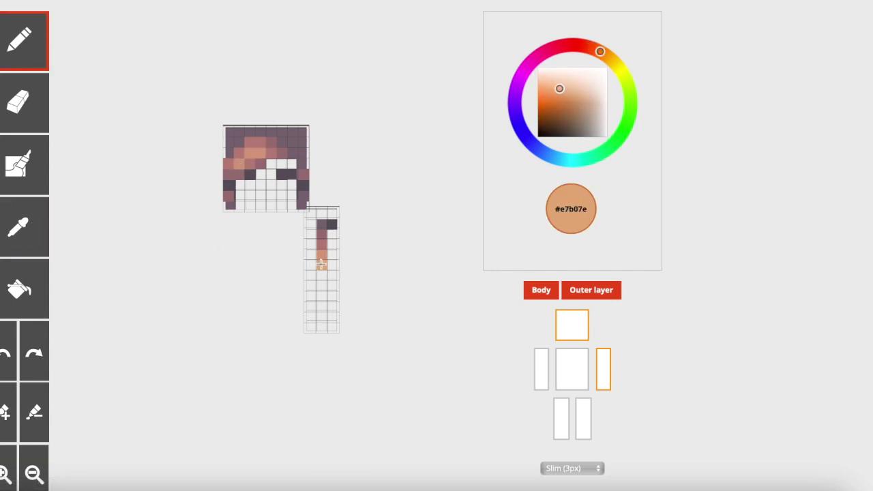
drag(250, 157, 255, 156)
drag(238, 246, 399, 297)
- Sample the head's hair shades with the eyedropper, hiding the base layer to inspect
click(48, 230)
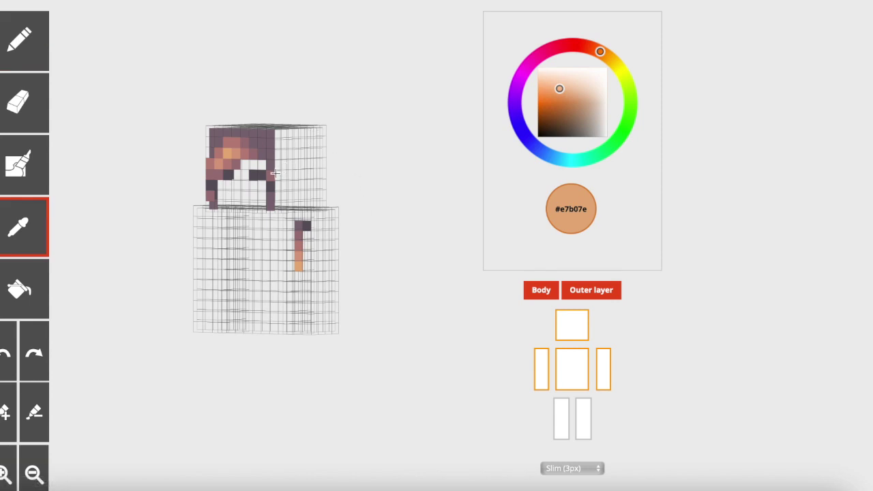
click(273, 174)
click(51, 223)
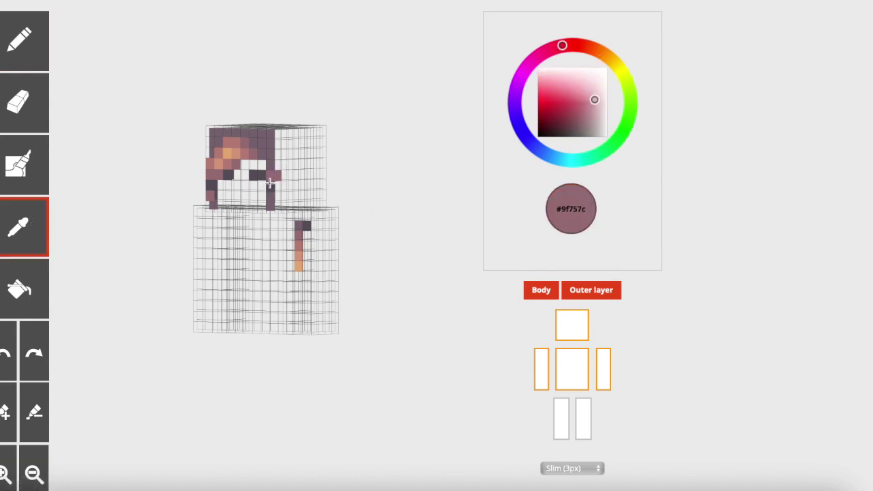
click(270, 184)
click(39, 225)
click(272, 198)
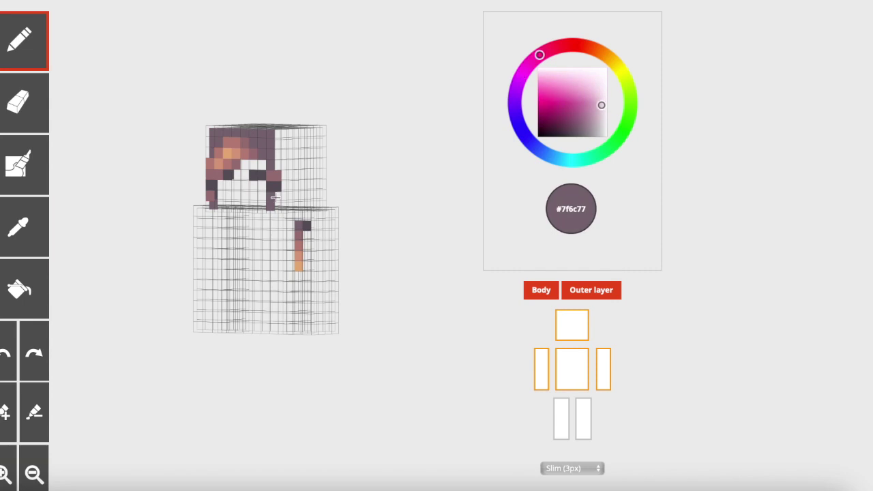
click(549, 300)
mouse_move(439, 252)
mouse_down()
mouse_move(340, 236)
mouse_move(410, 234)
mouse_move(50, 221)
mouse_up()
- Sample the lighter pinkish, mid purple and dark hair shades, then restore the base layer
click(33, 224)
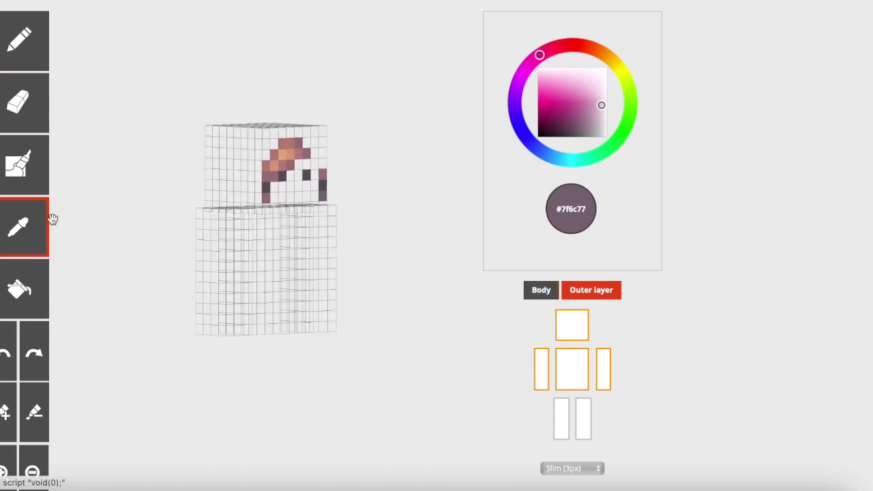
click(266, 165)
click(15, 233)
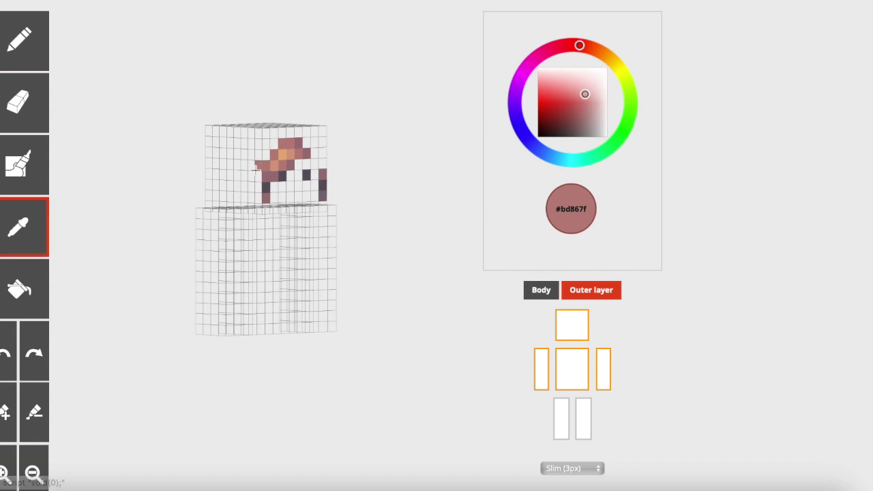
click(261, 174)
click(46, 235)
click(266, 198)
click(21, 228)
click(262, 189)
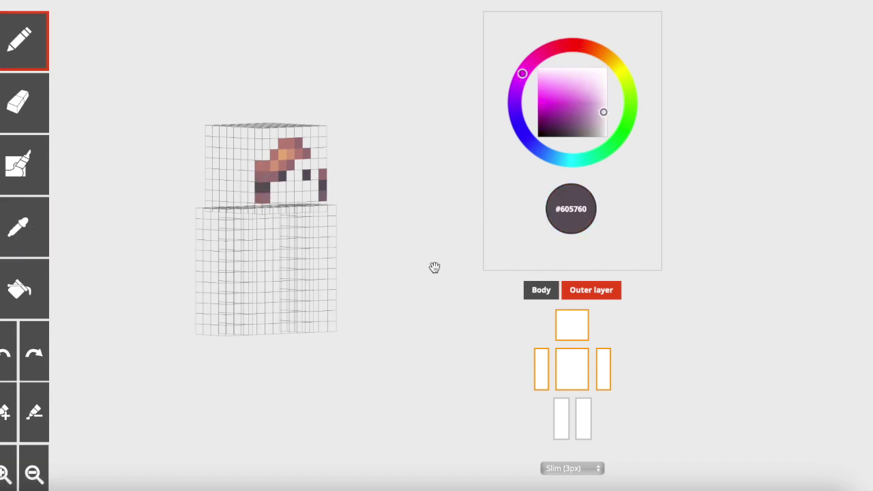
click(541, 290)
- Darken the top-of-head colour to #70666e and repaint the head's top row with the overlay hidden
click(45, 231)
click(292, 133)
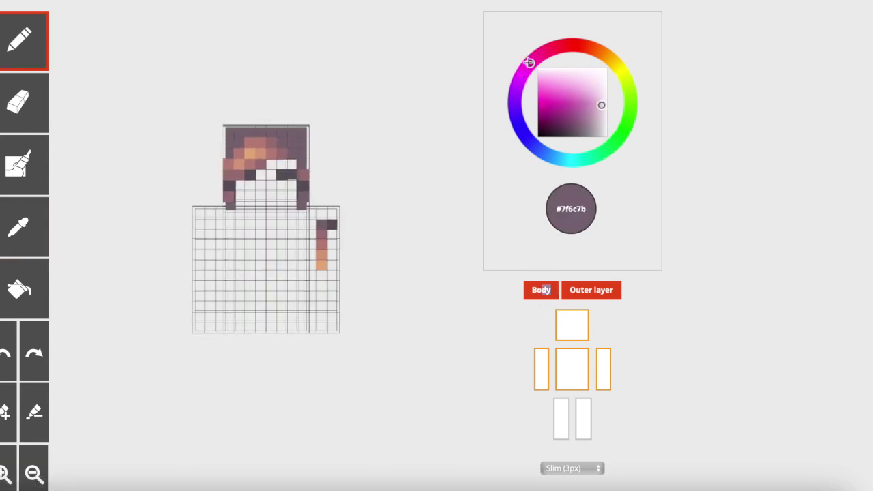
drag(602, 106, 603, 108)
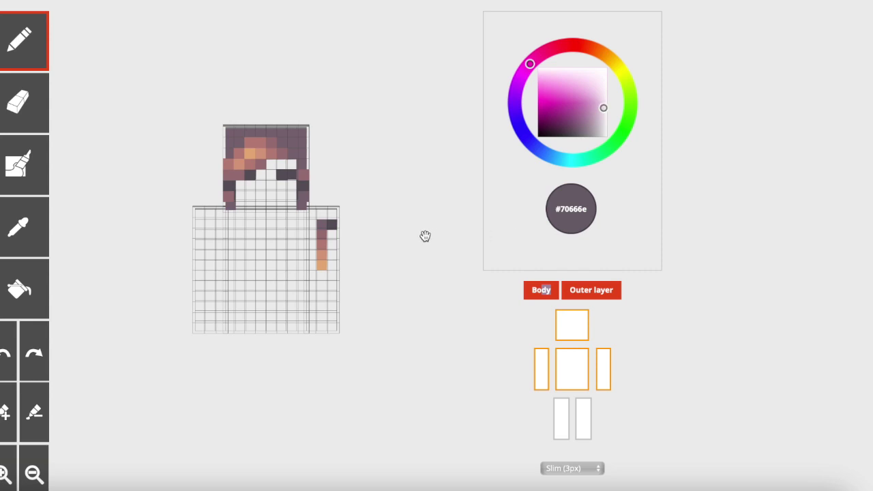
click(578, 290)
click(577, 290)
click(574, 284)
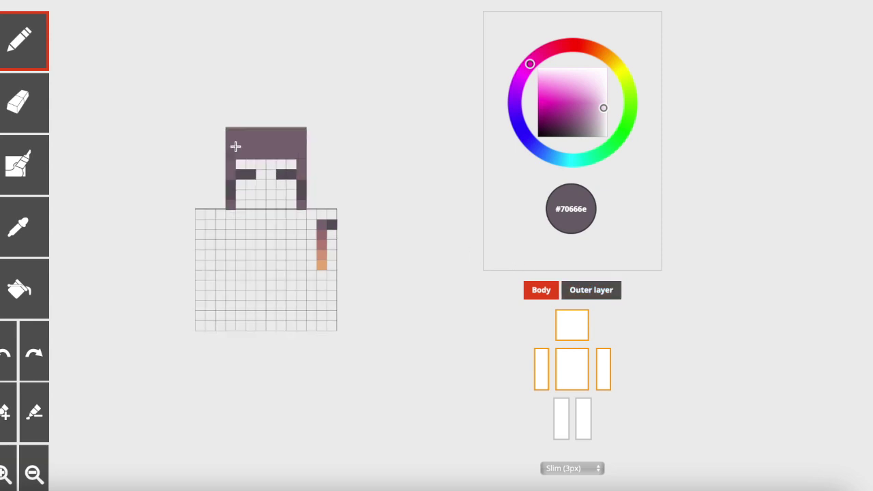
drag(248, 137, 283, 139)
click(566, 289)
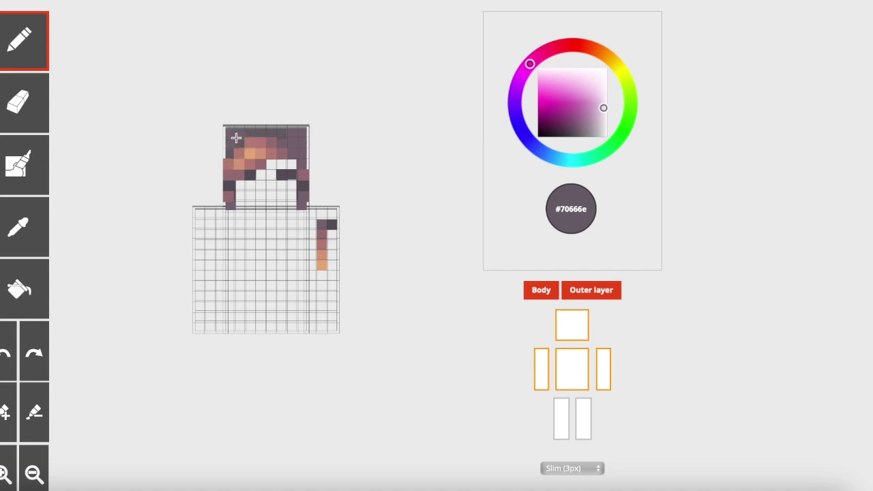
click(591, 289)
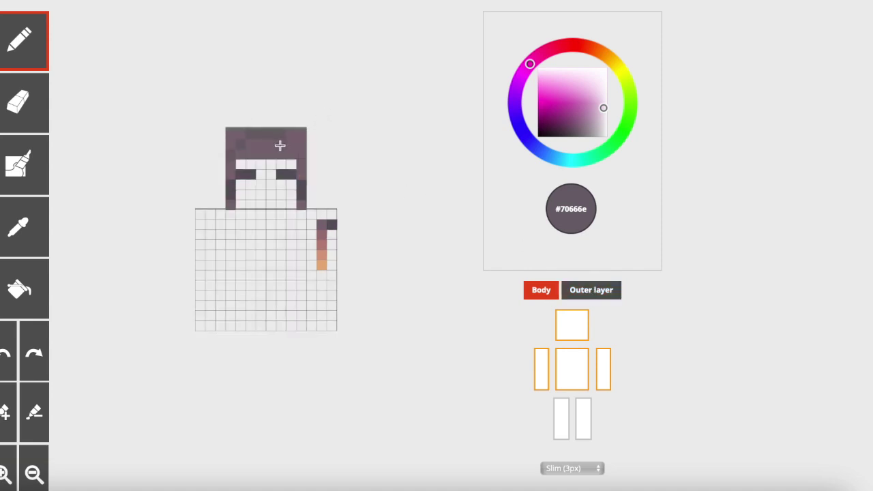
alt+click(289, 130)
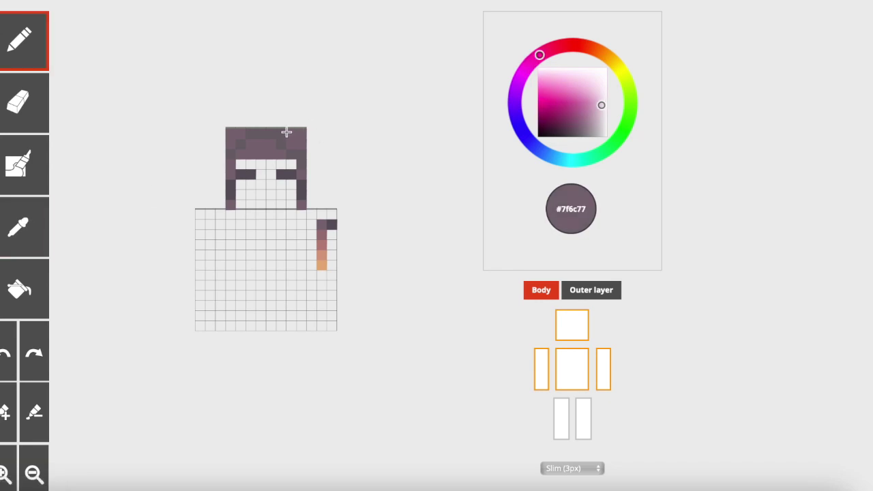
click(577, 290)
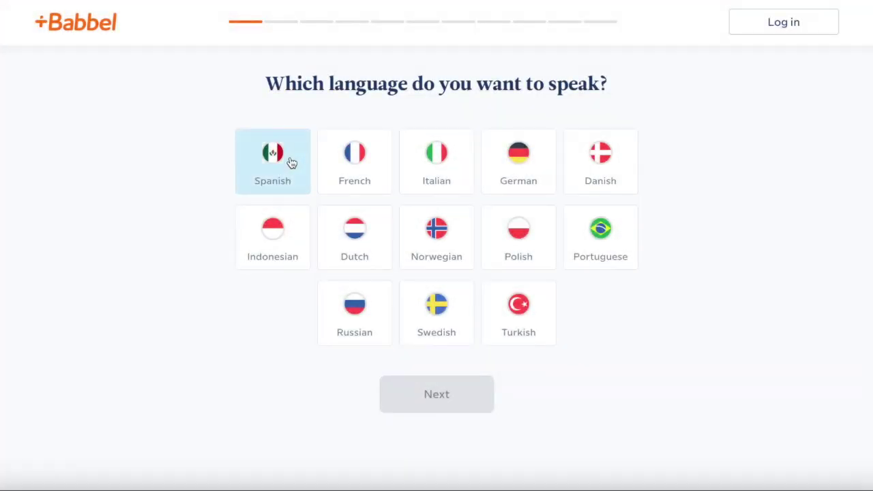
- Choose Spanish as the language and give school as the reason for learning
click(291, 161)
click(470, 392)
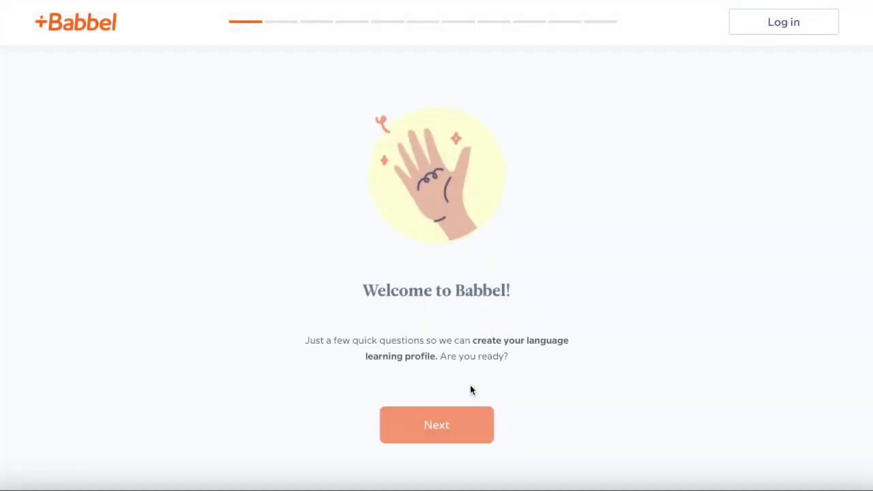
click(461, 425)
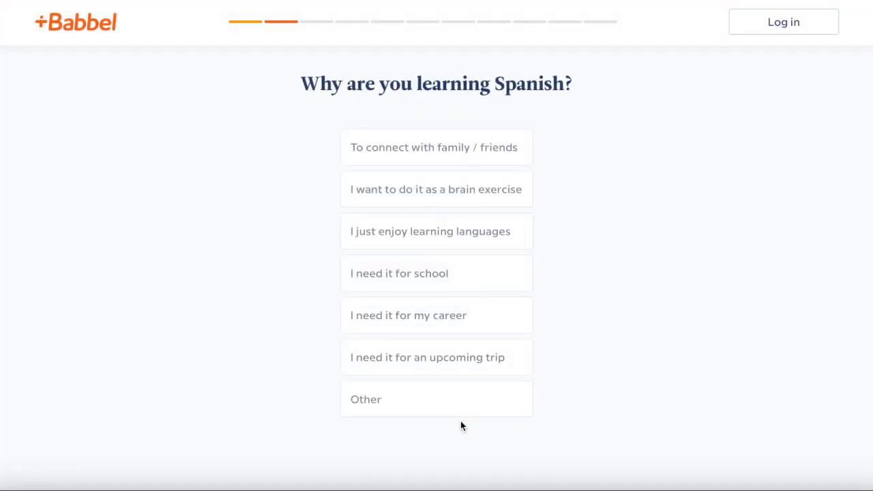
click(401, 286)
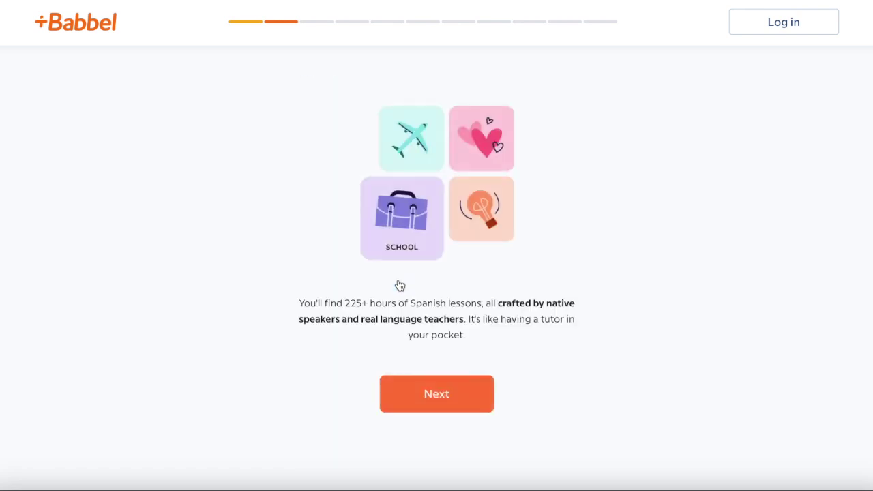
click(453, 389)
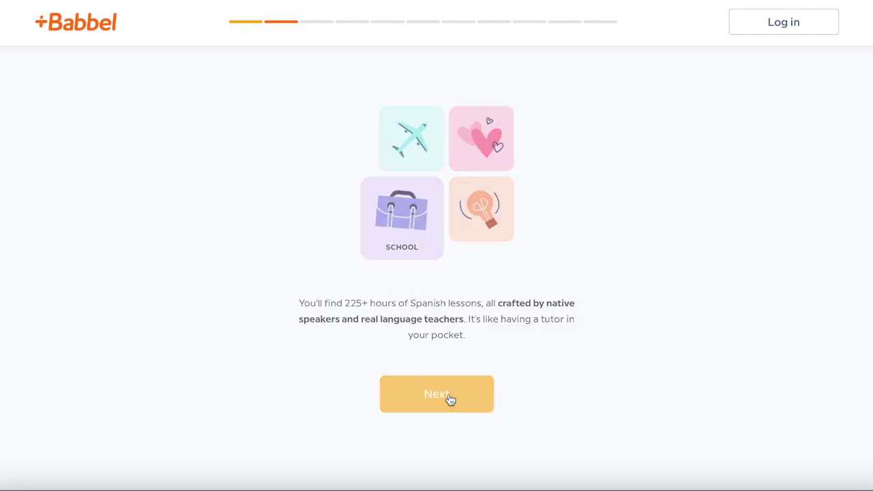
- Answer 'A lot', 'Speak with ease', '15 minutes / day' and 'Solo' to finish onboarding
click(390, 243)
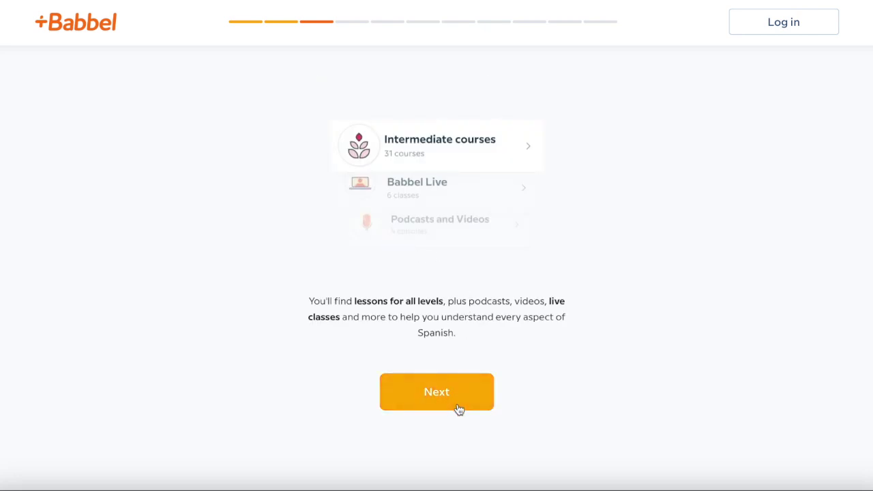
click(459, 408)
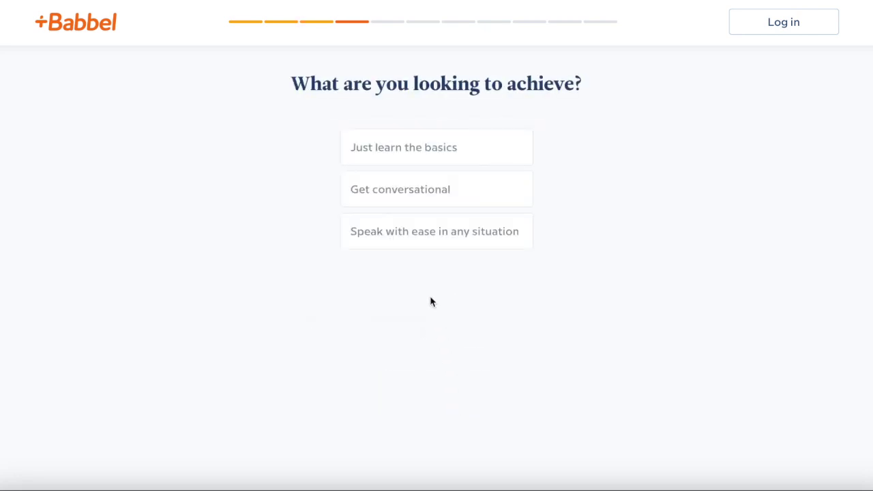
click(409, 240)
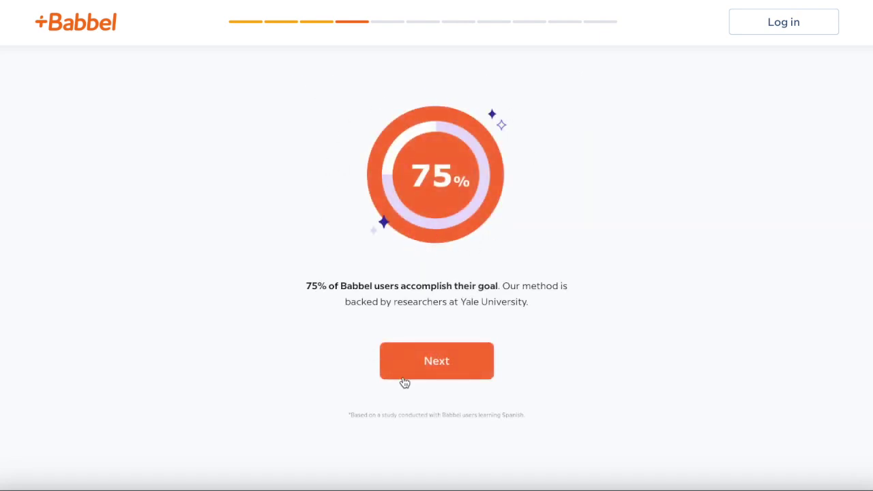
click(432, 374)
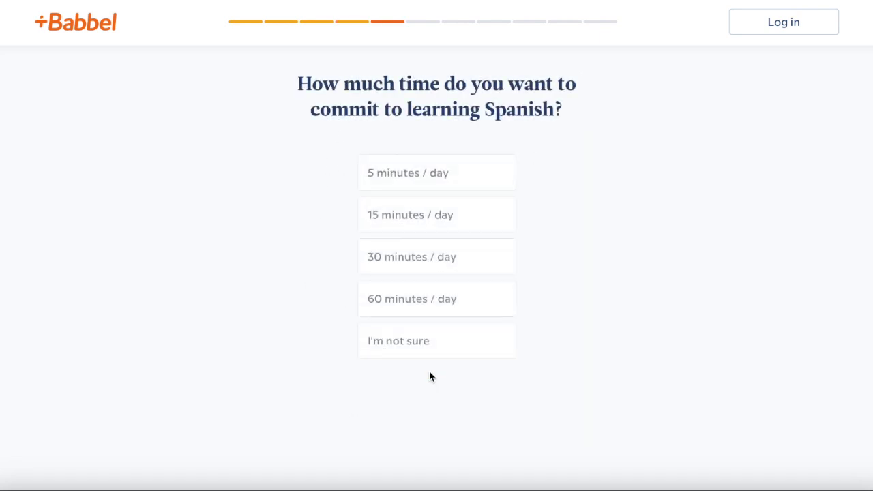
click(400, 215)
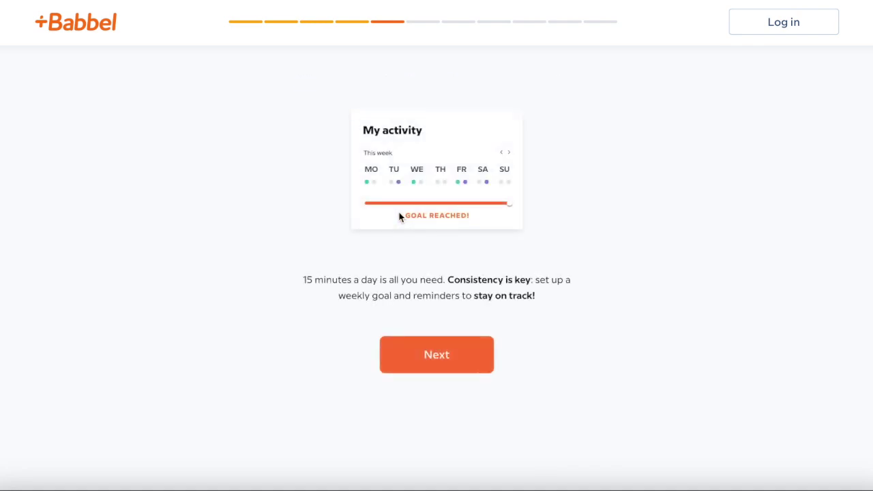
click(429, 359)
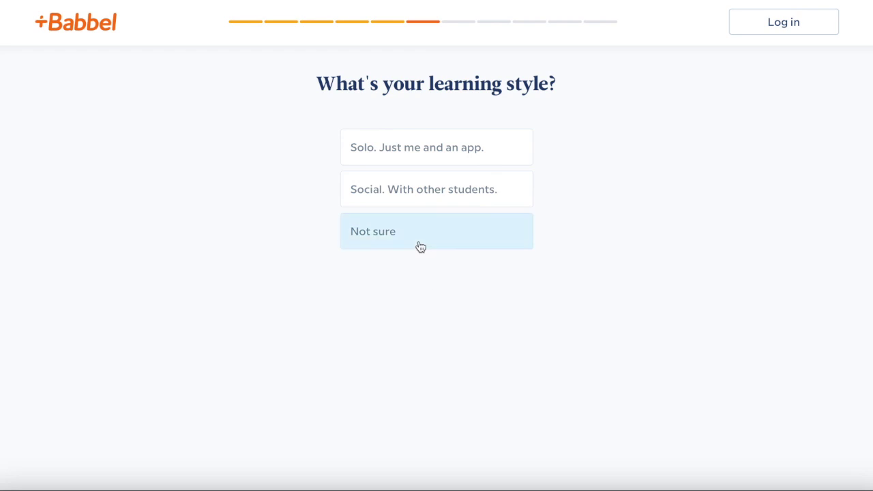
click(399, 159)
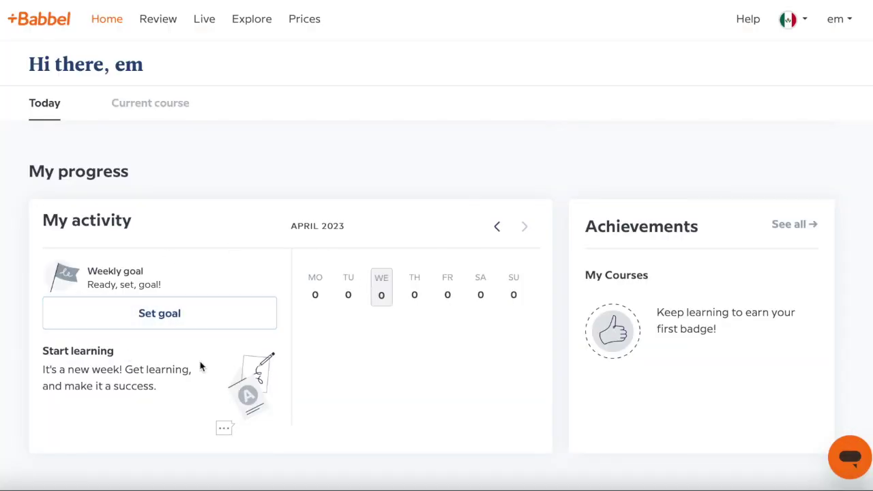
- Set and confirm a School-motivated goal of Proficient Spanish within 1-3 months
click(209, 325)
scroll(241, 308, down, 1)
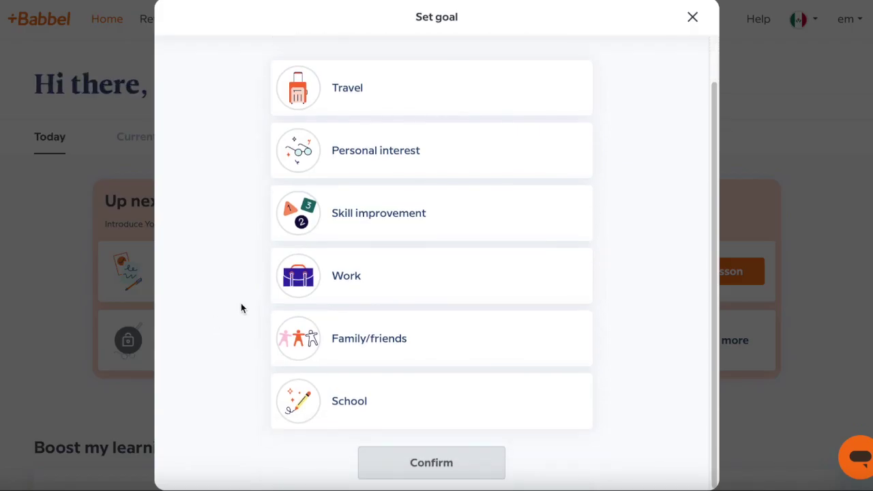
click(381, 398)
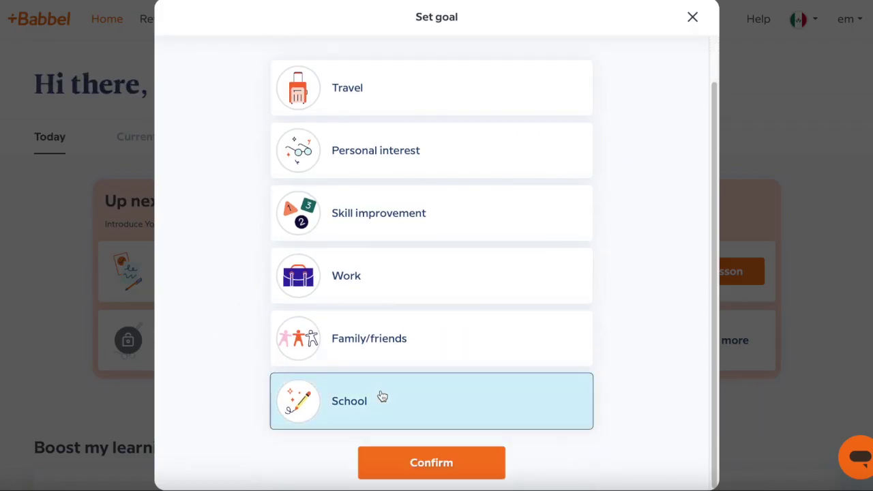
click(428, 462)
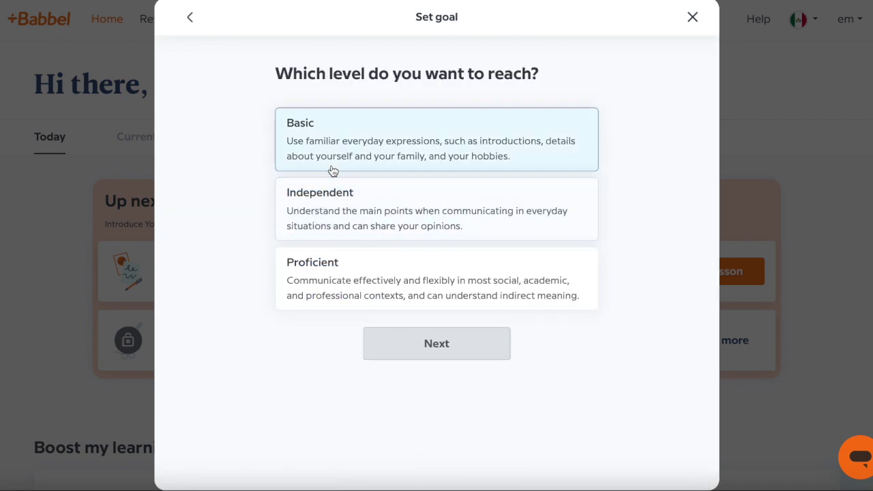
click(359, 288)
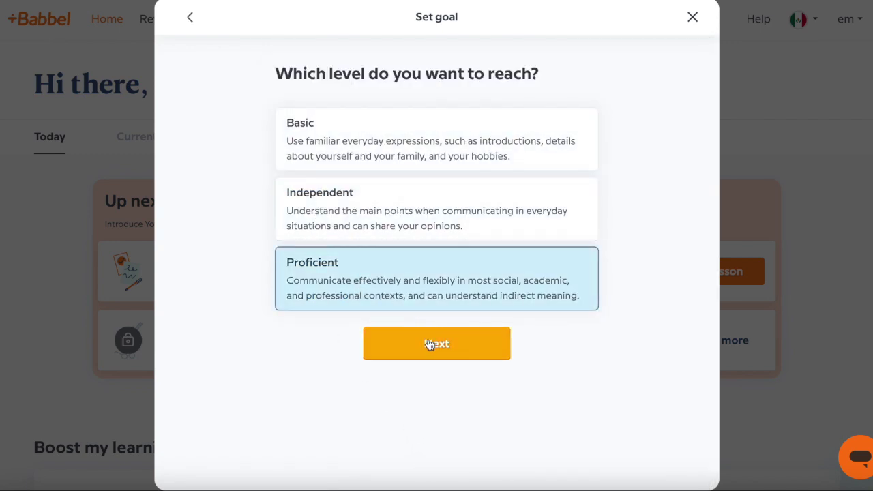
click(429, 344)
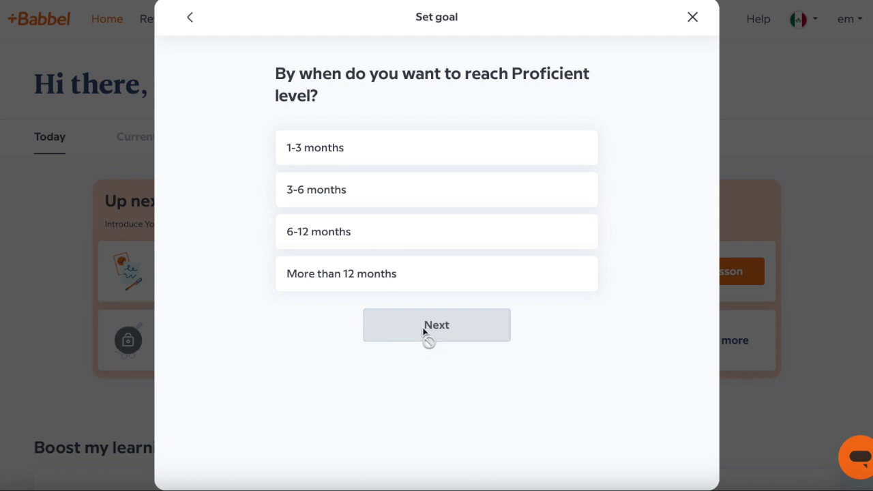
click(372, 160)
click(435, 338)
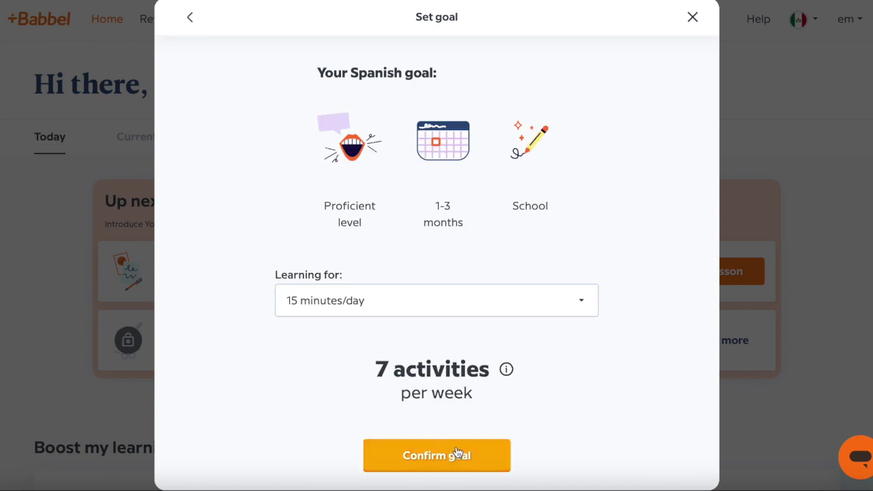
click(458, 454)
click(439, 333)
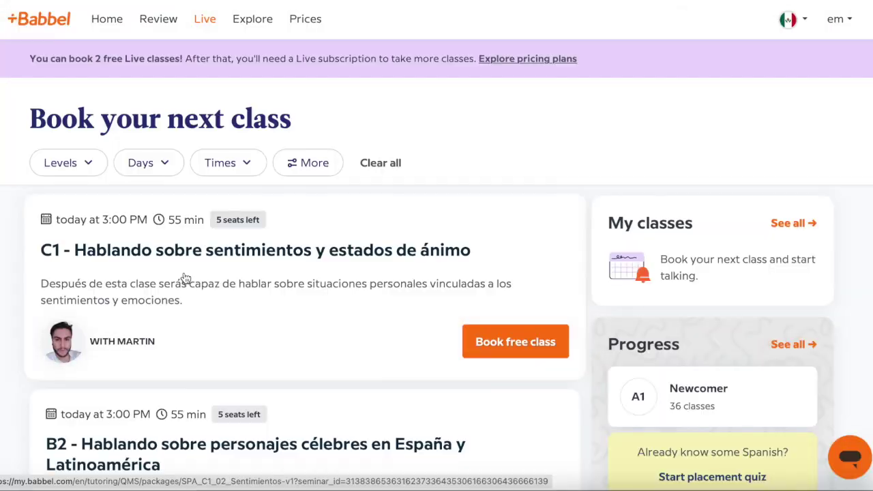
- Scroll further down the Babbel Live bookable class listings
scroll(184, 278, down, 8)
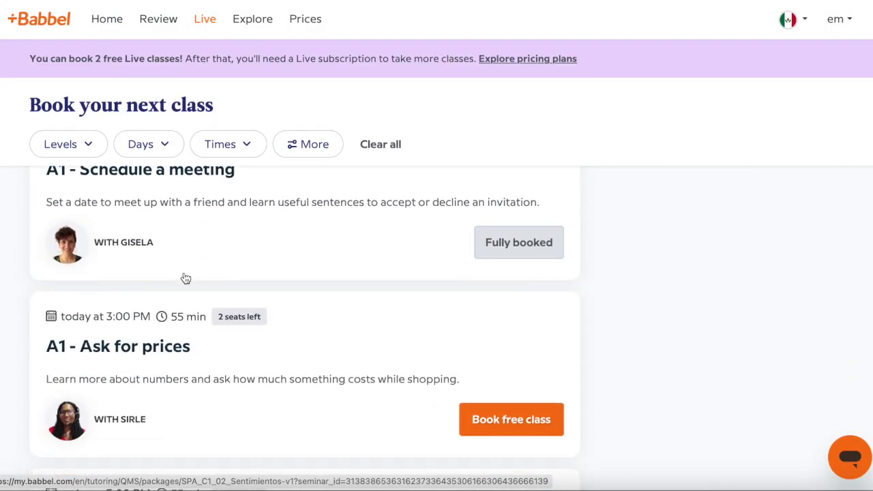
scroll(184, 278, down, 9)
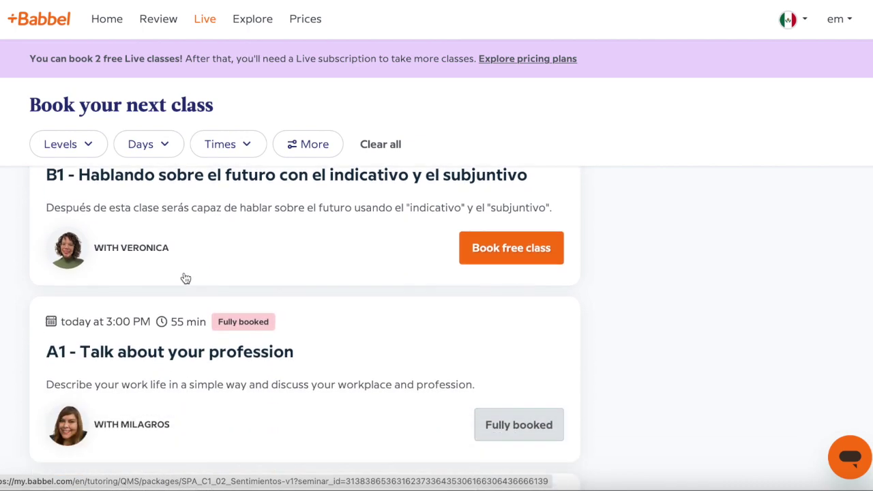
scroll(184, 278, down, 6)
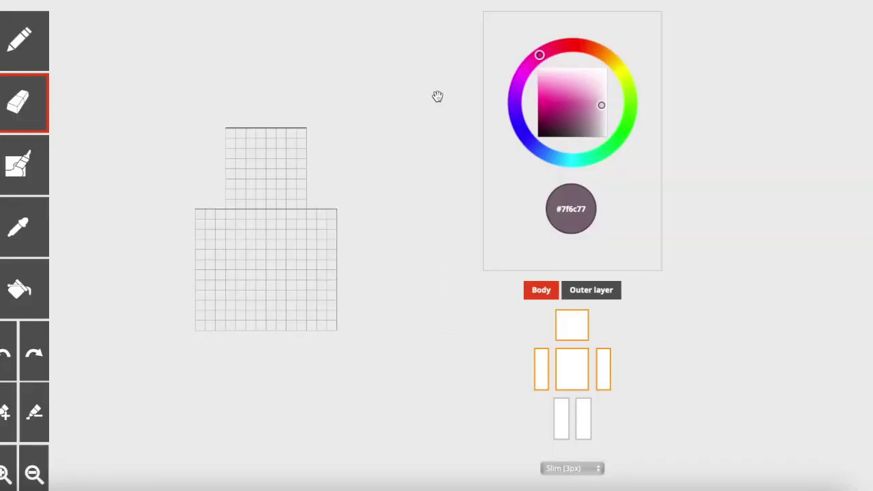
- Paint pink and peach pixels at the top of the right arm's column
click(579, 44)
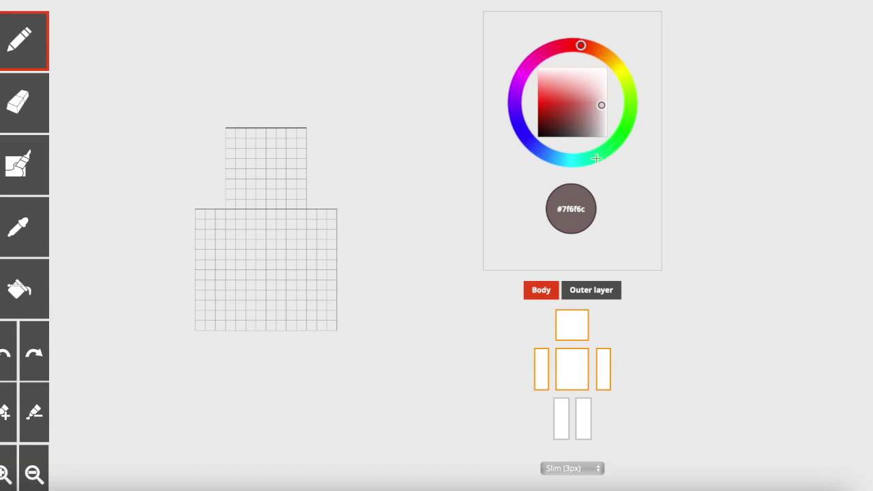
click(595, 82)
click(591, 86)
click(581, 86)
click(322, 234)
click(597, 50)
click(567, 82)
- Continue the column downward with lighter peach-yellow and pale yellow pixels
click(321, 245)
click(568, 83)
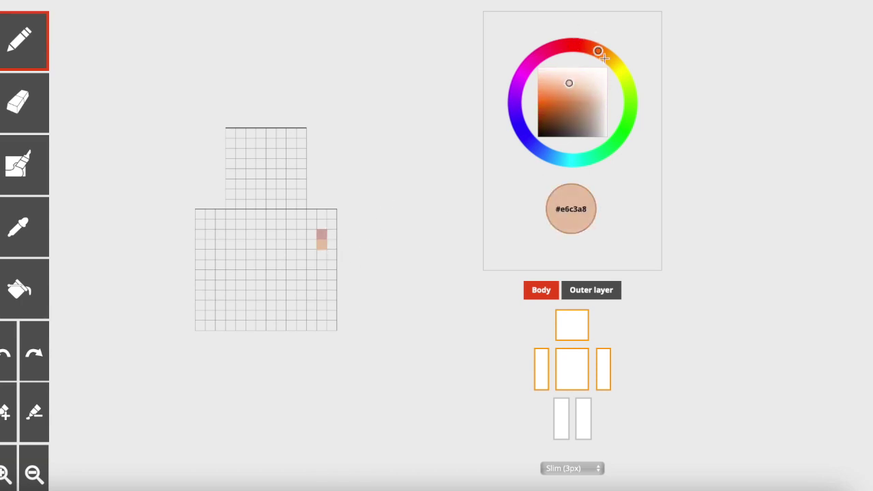
click(609, 57)
click(556, 81)
click(321, 254)
click(614, 62)
click(546, 79)
click(322, 265)
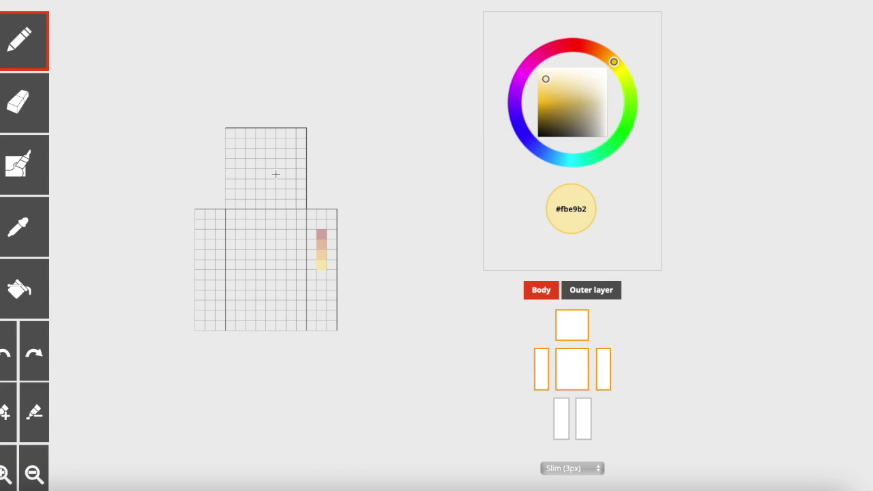
click(42, 239)
- Paint #d6afa9 pink hair down the head's right side, across the top and left, plus outer-layer edge hair
click(319, 234)
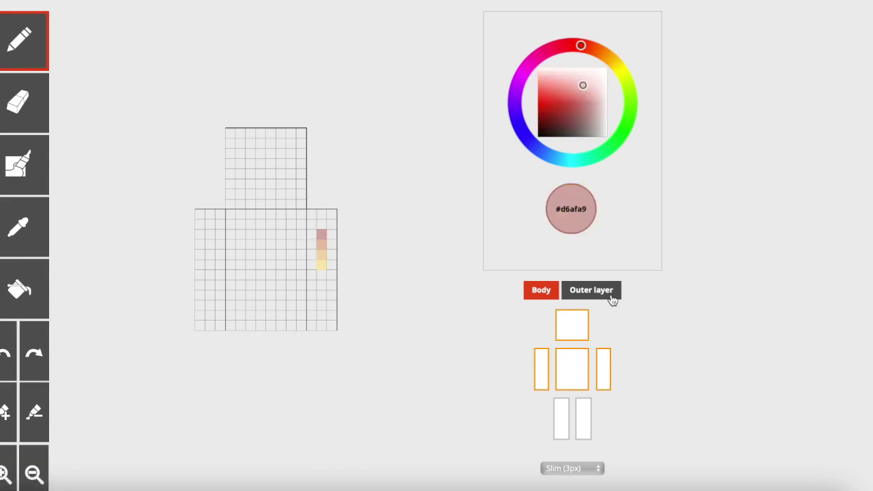
drag(300, 131, 300, 208)
click(540, 370)
click(569, 377)
click(230, 133)
mouse_move(230, 133)
mouse_down()
mouse_move(231, 213)
mouse_move(231, 131)
mouse_move(302, 136)
mouse_move(231, 149)
mouse_move(311, 154)
mouse_up()
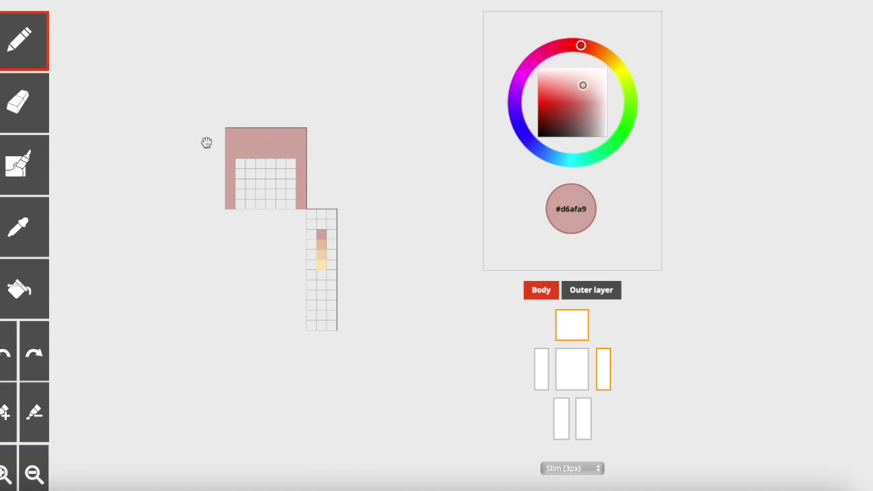
key(o)
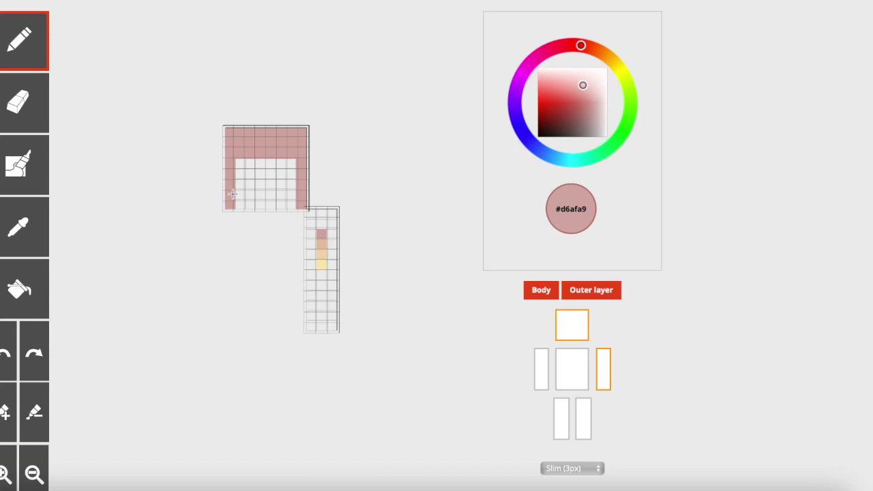
drag(232, 183, 232, 179)
- Add a pink outer-layer pixel and recolour both side hair edge pixels peach
click(249, 175)
click(535, 299)
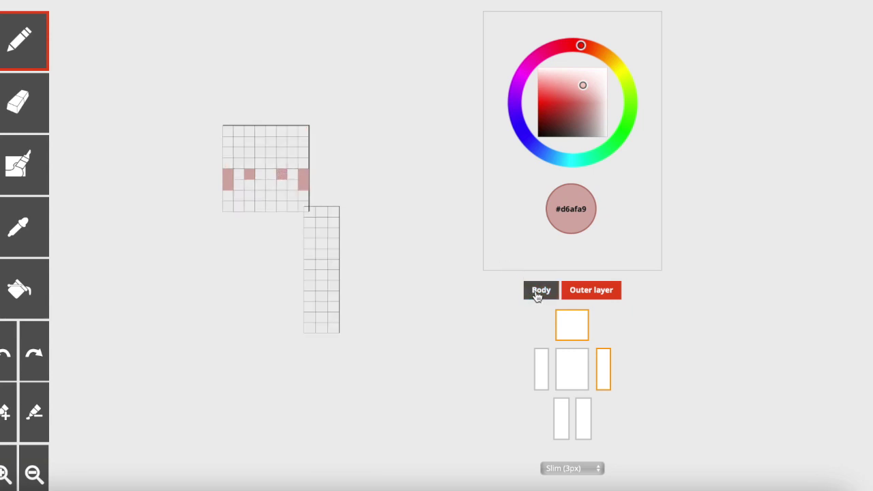
click(534, 299)
click(534, 298)
click(535, 295)
click(35, 259)
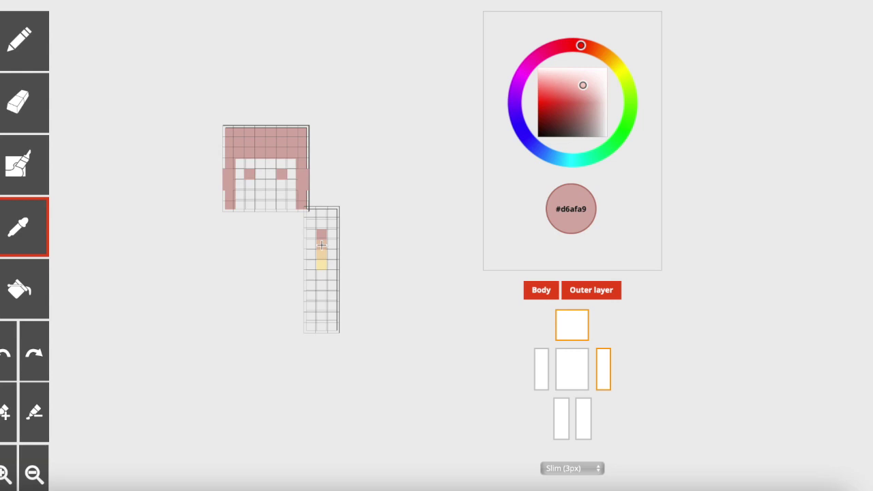
click(321, 244)
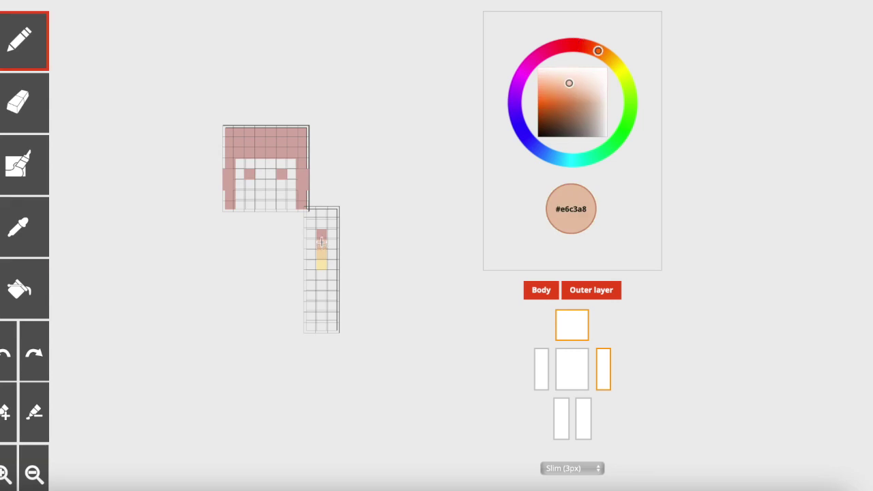
click(230, 193)
click(302, 196)
click(541, 290)
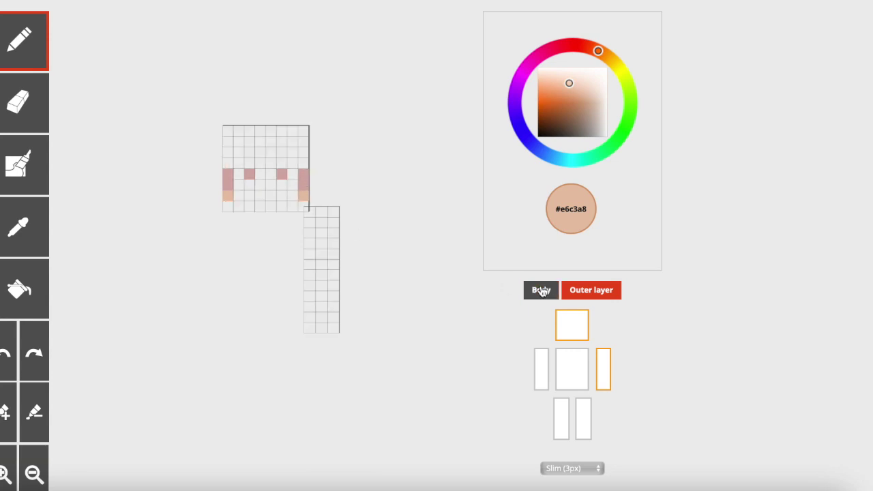
click(541, 291)
- Add three more peach highlights on the hair's left edge and upper strands
click(228, 163)
click(540, 292)
click(536, 292)
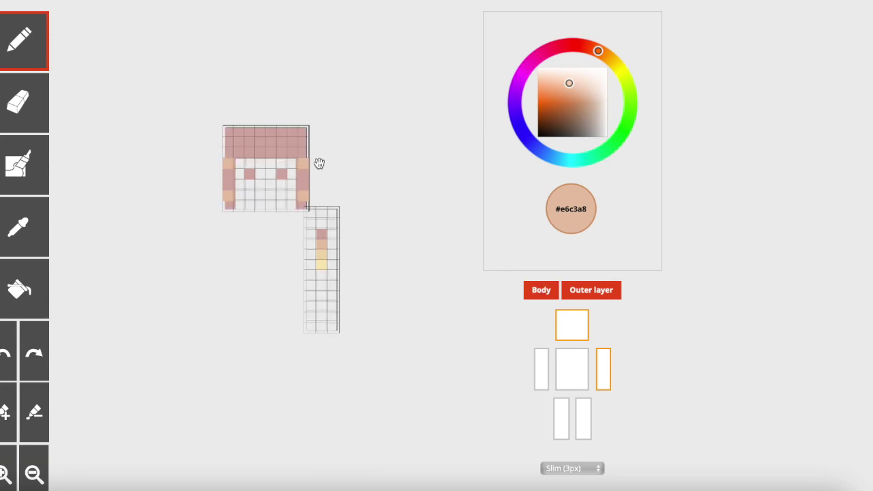
click(283, 153)
click(250, 157)
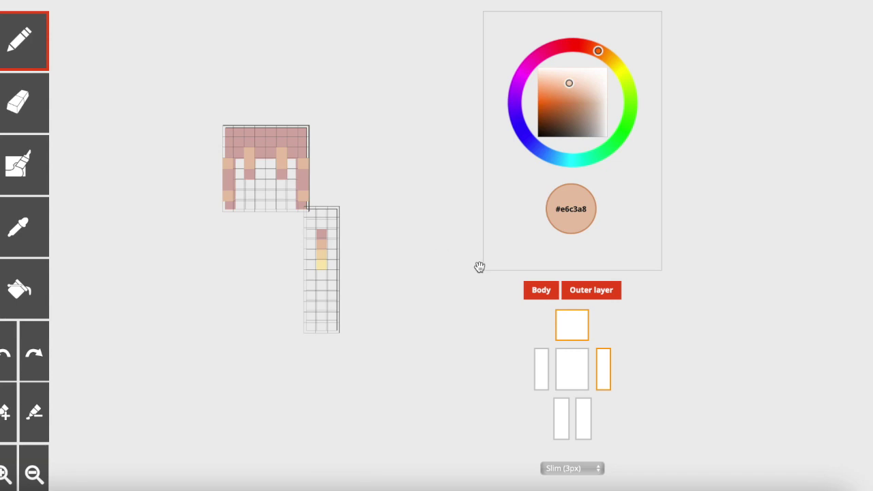
click(546, 292)
click(546, 293)
- Add four pale peach-yellow highlights at the hair's bottom and both strands
click(45, 230)
click(321, 253)
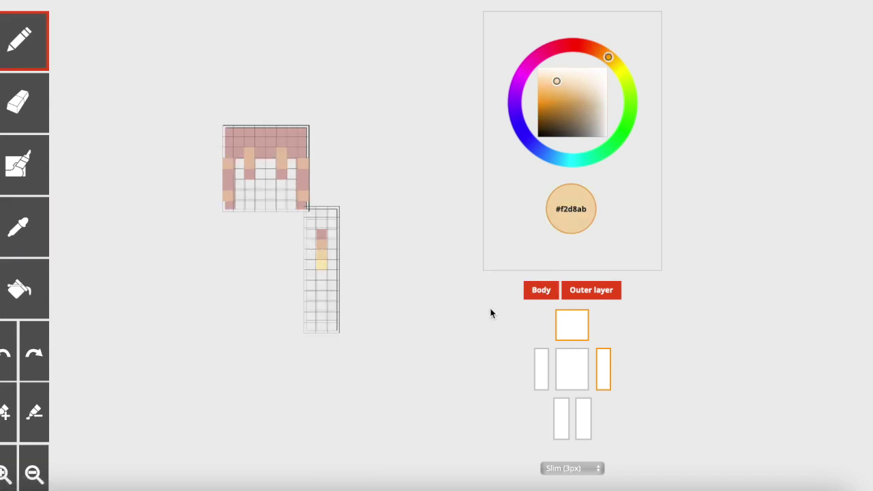
click(535, 292)
click(536, 293)
click(239, 207)
click(293, 151)
click(292, 174)
click(240, 173)
click(550, 292)
click(550, 292)
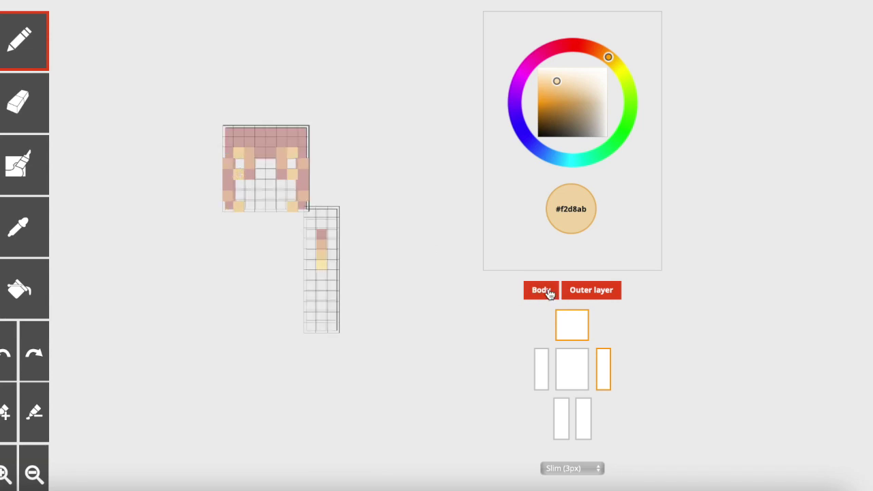
- Brighten one highlight to pale yellow, then show torso and arms and rotate the model
click(37, 234)
click(319, 264)
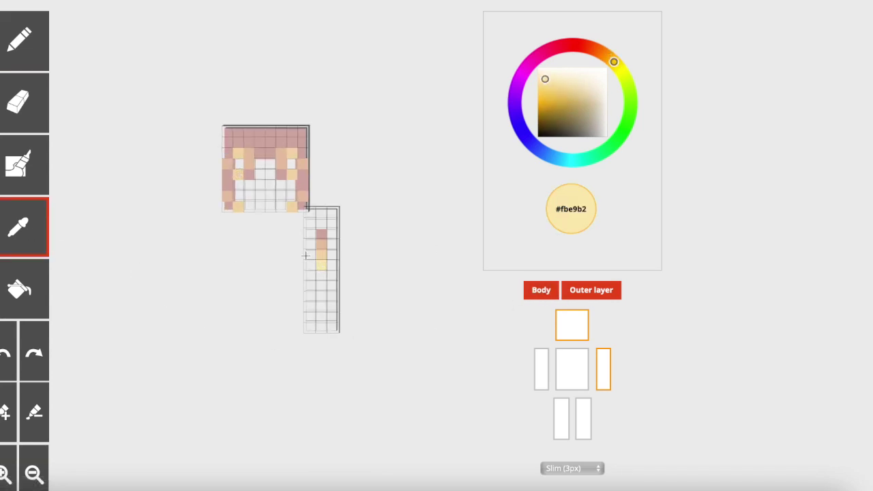
click(238, 166)
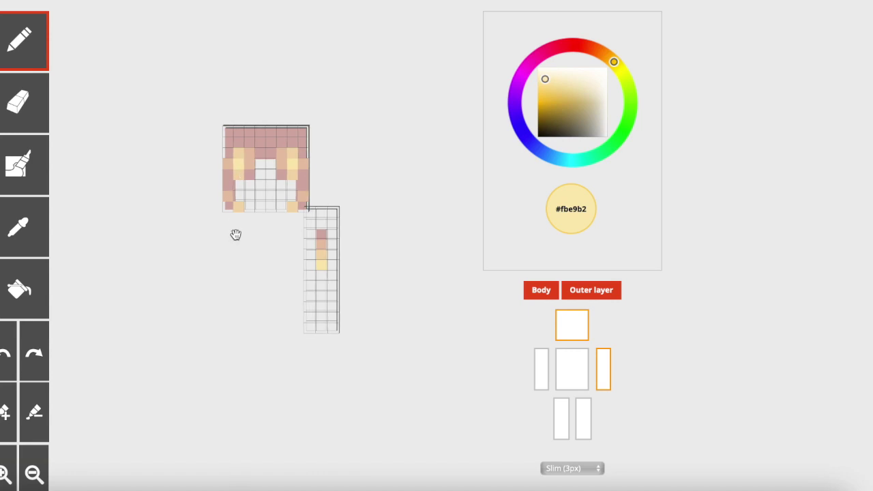
click(565, 375)
click(542, 375)
drag(388, 317, 185, 216)
- Mix a darker dusty mauve from the base hair pink with the outer hair layer hidden
click(44, 232)
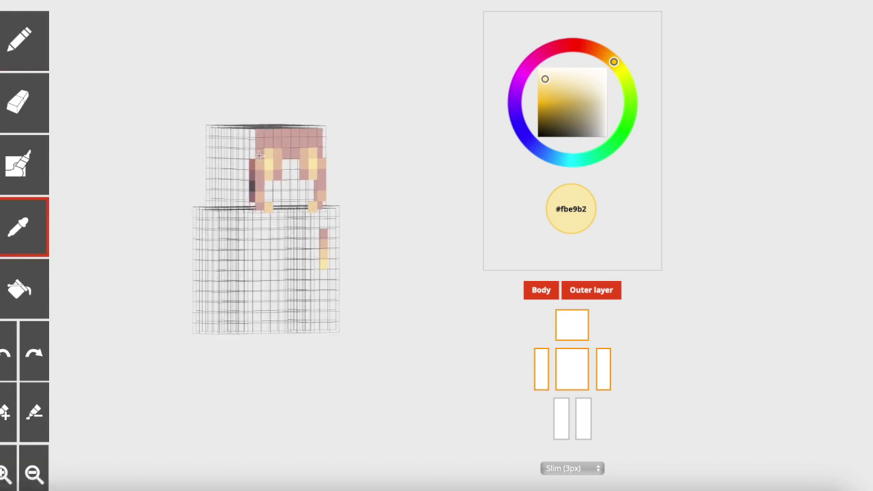
click(256, 158)
click(18, 228)
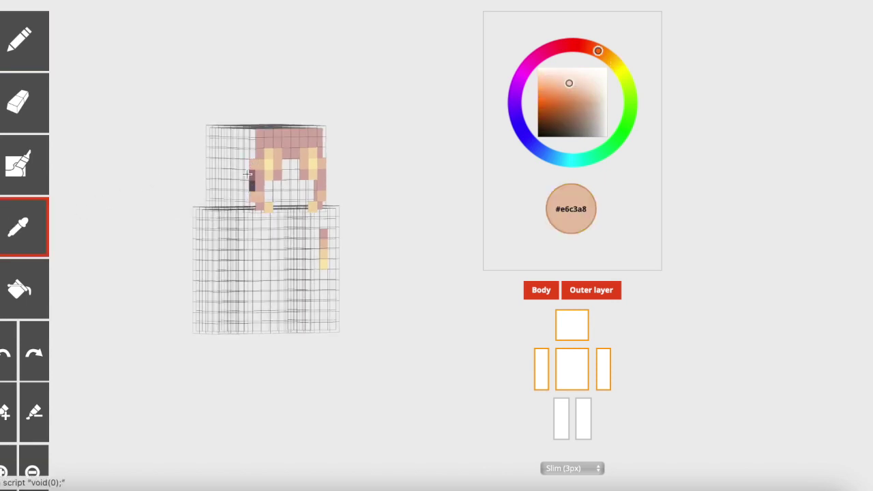
click(251, 186)
drag(378, 231, 332, 230)
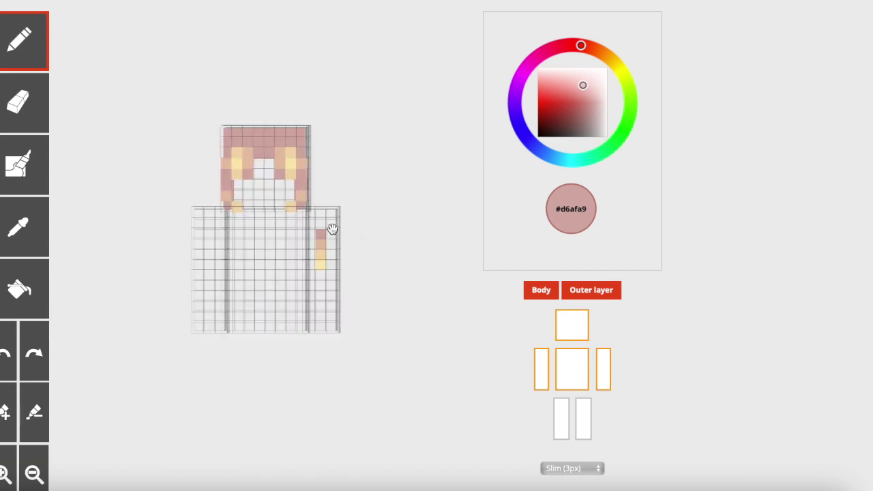
click(585, 293)
click(17, 230)
click(258, 146)
click(563, 58)
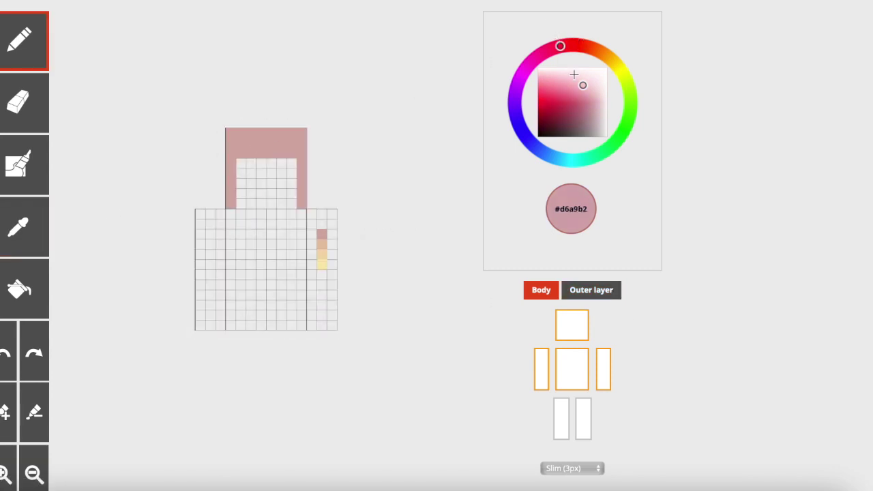
click(591, 89)
click(588, 289)
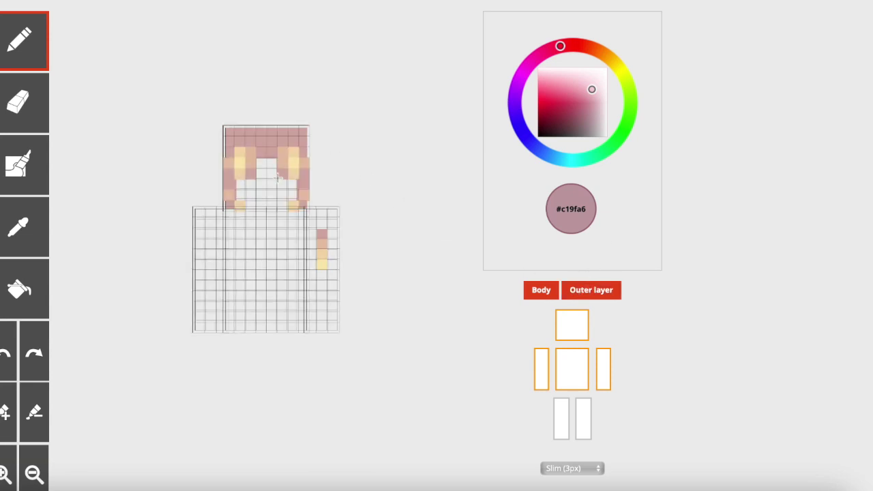
click(600, 293)
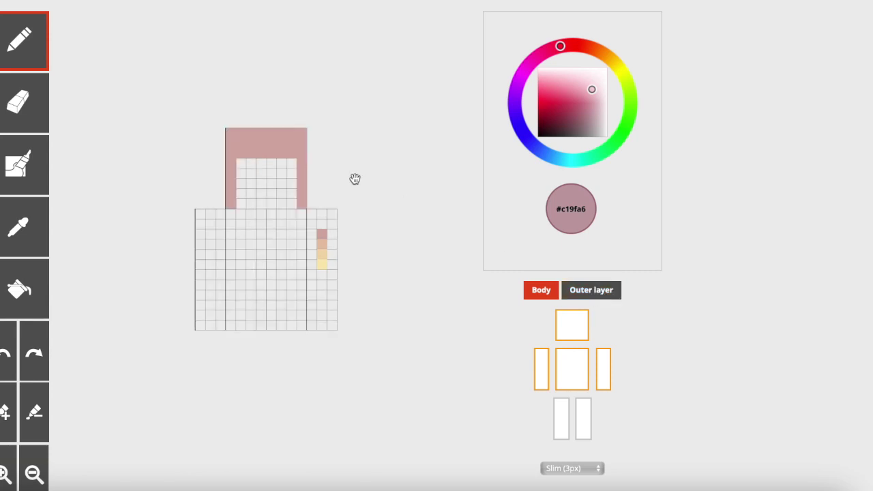
- Shade the head's top base-layer hair rows with a darker #c19fa6 mauve band
mouse_move(292, 142)
mouse_down()
mouse_move(257, 151)
mouse_move(267, 156)
mouse_move(234, 146)
mouse_move(234, 156)
mouse_move(228, 154)
mouse_up()
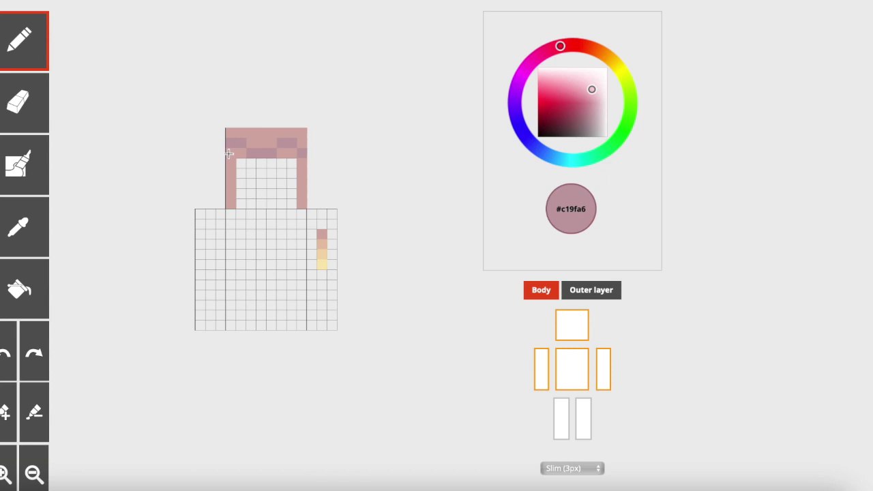
click(34, 226)
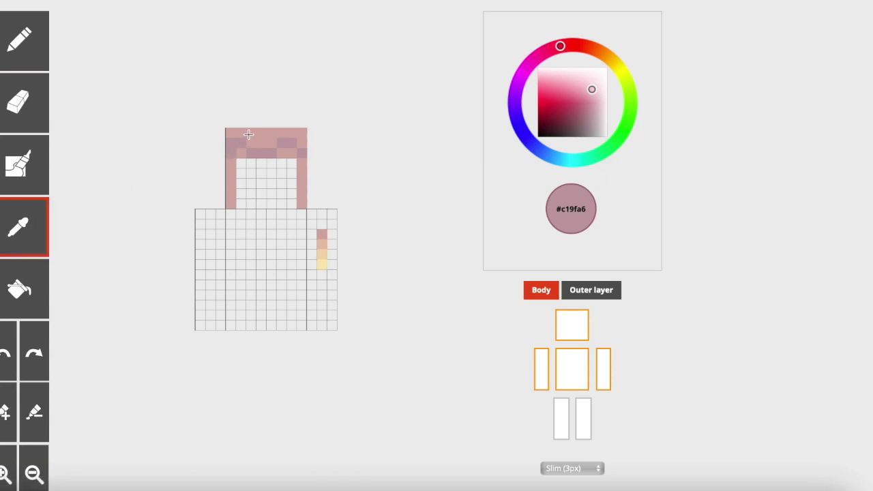
click(248, 134)
click(30, 226)
click(237, 147)
mouse_move(239, 144)
mouse_down()
mouse_move(289, 152)
mouse_move(240, 155)
mouse_up()
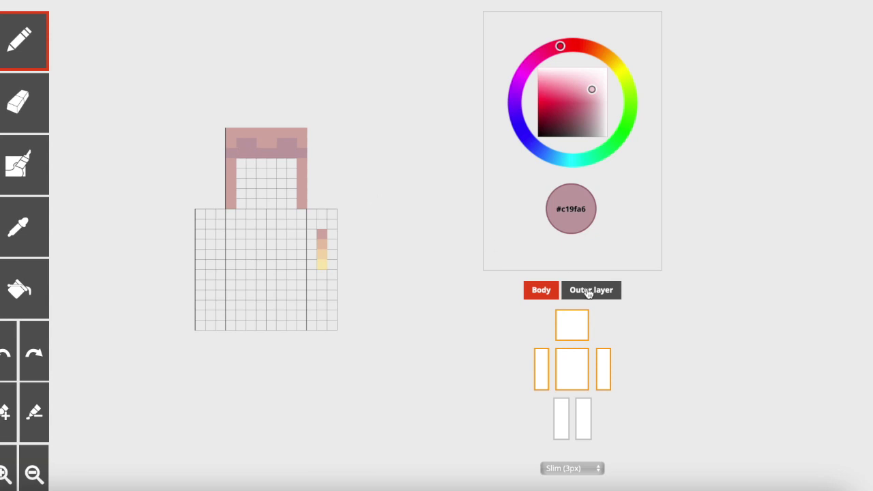
- Choose a rose-red shade on the wheel and paint the arm column's top pixel
click(588, 292)
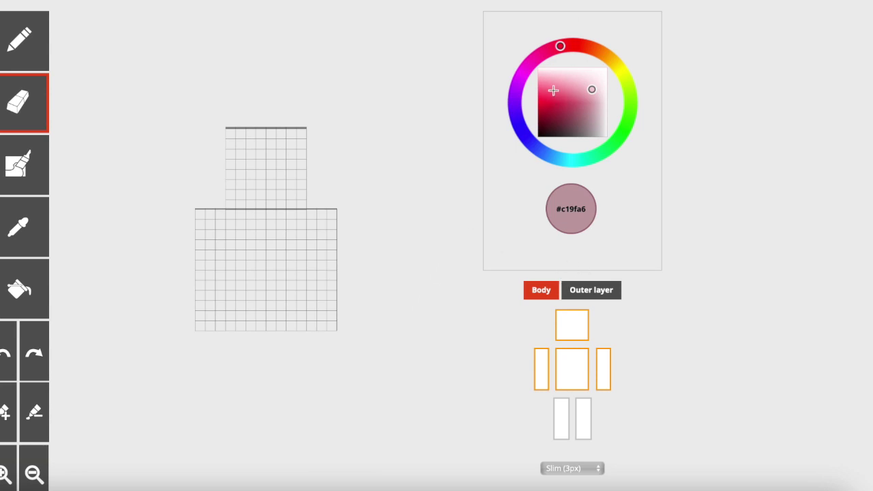
mouse_move(561, 45)
mouse_down()
mouse_move(517, 82)
mouse_move(627, 113)
mouse_move(535, 59)
mouse_move(528, 65)
mouse_up()
drag(581, 96, 566, 85)
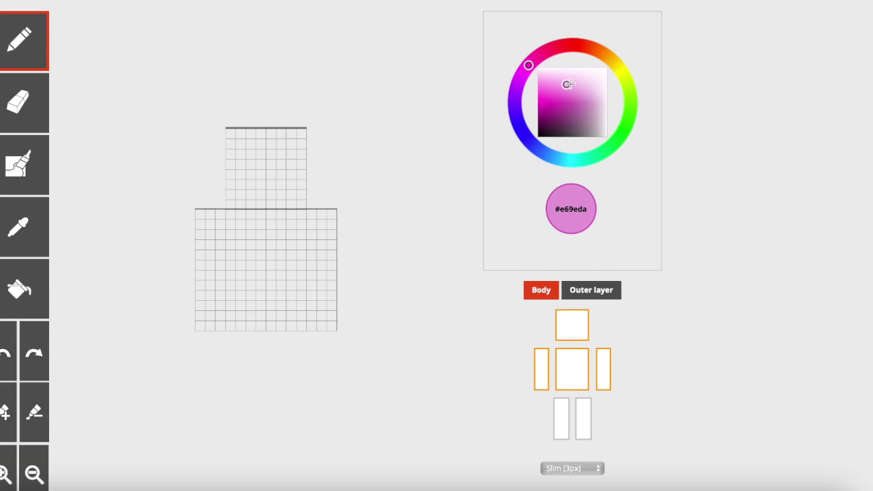
drag(601, 54, 571, 43)
click(573, 89)
click(321, 225)
- Paint orange-red, orange and light-orange pixels below it, then eyedrop the top rose #d58181
click(590, 47)
click(559, 88)
click(321, 233)
click(598, 52)
click(550, 86)
click(321, 244)
click(608, 57)
click(539, 83)
click(321, 254)
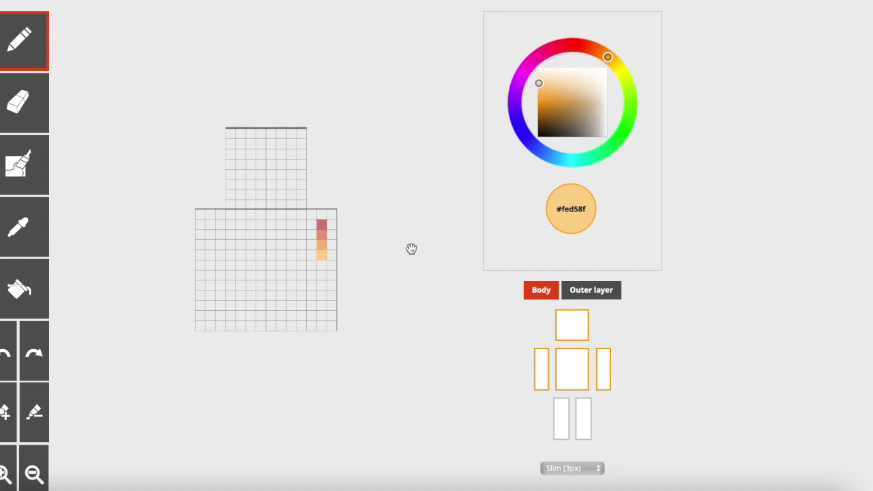
click(18, 227)
click(322, 225)
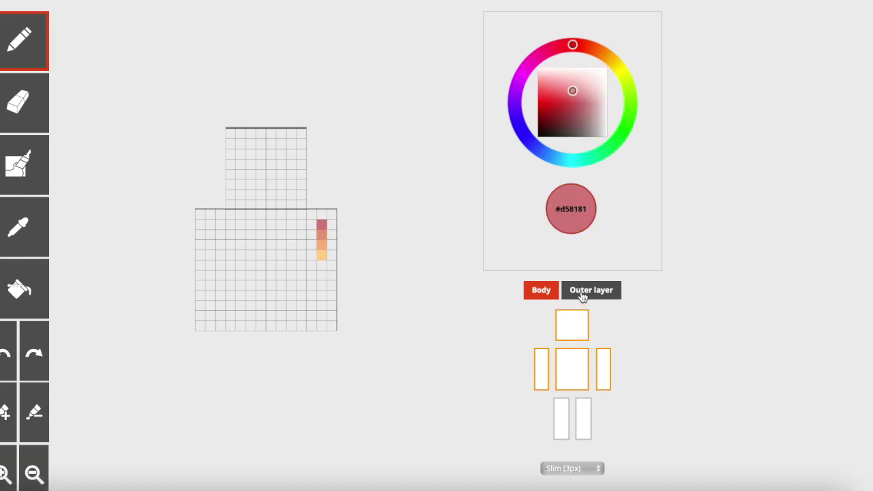
- Hide both arms and paint the head's left and right edges rose pink
click(541, 369)
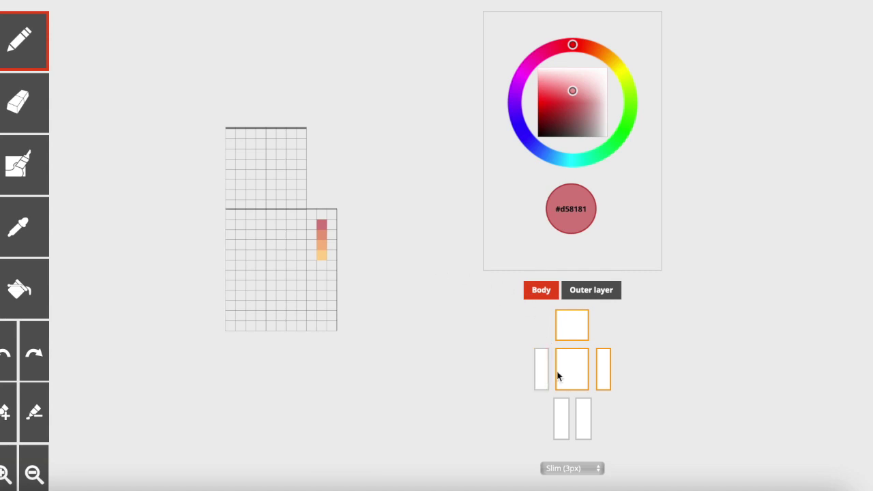
click(604, 369)
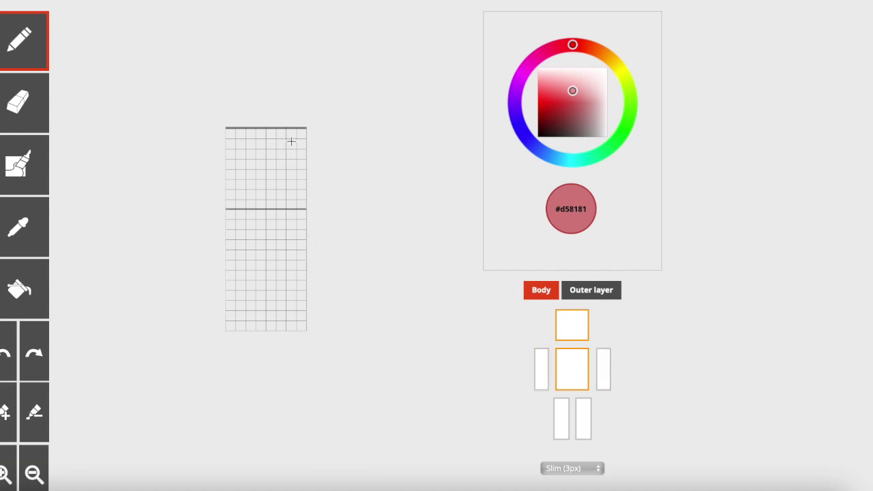
drag(230, 132, 231, 208)
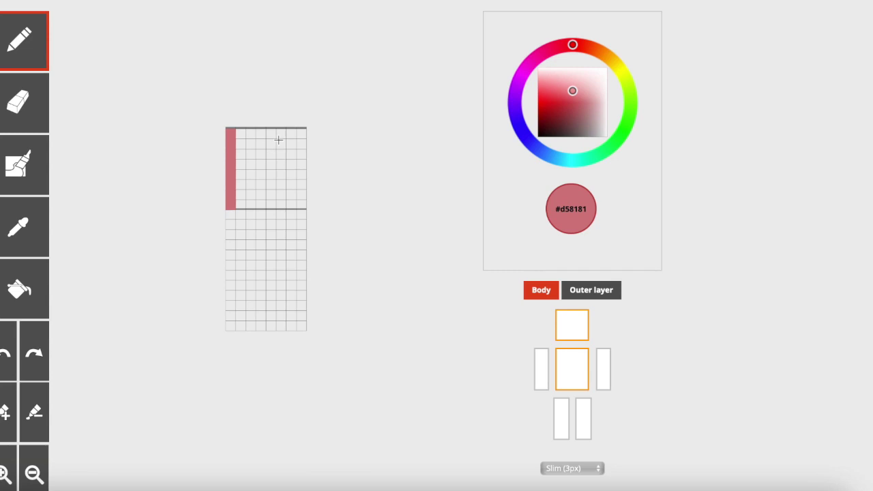
drag(299, 133, 300, 208)
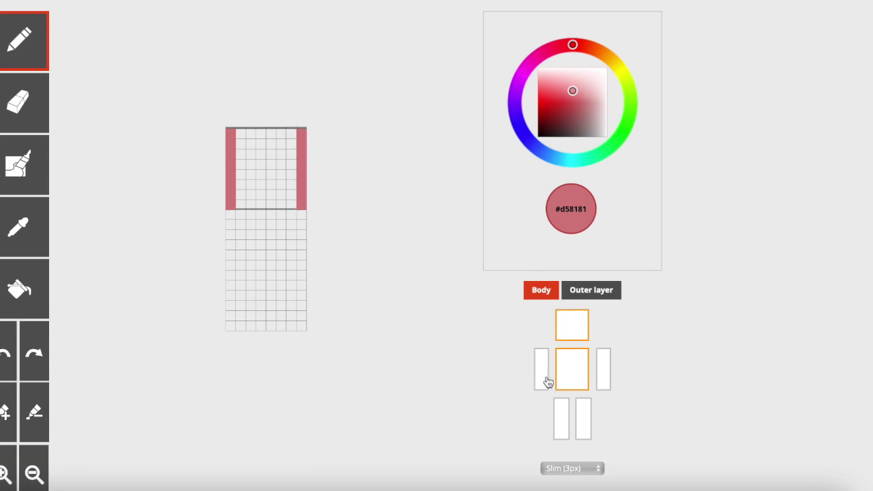
- Fill the head's top rows with pink hair, restore torso and arms, and pick a darker #bc7690
click(572, 382)
mouse_move(298, 130)
mouse_down()
mouse_move(245, 133)
mouse_move(247, 143)
mouse_move(300, 149)
mouse_move(269, 159)
mouse_move(239, 156)
mouse_move(252, 138)
mouse_up()
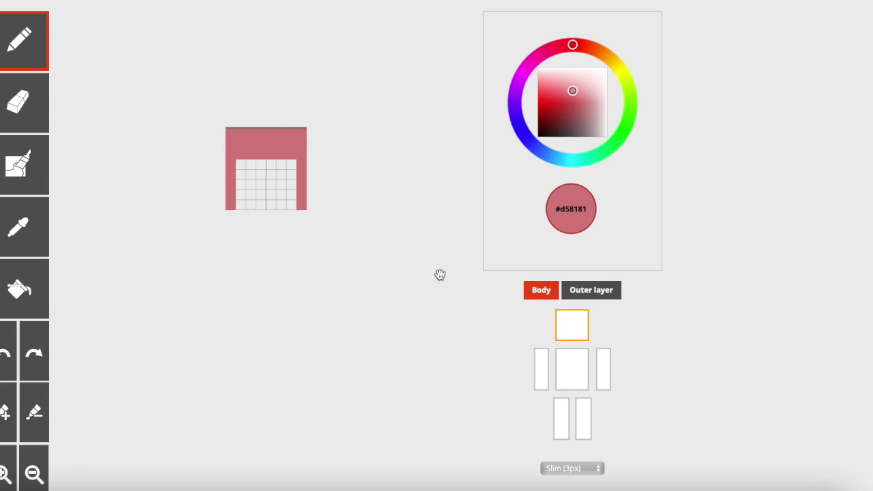
click(575, 380)
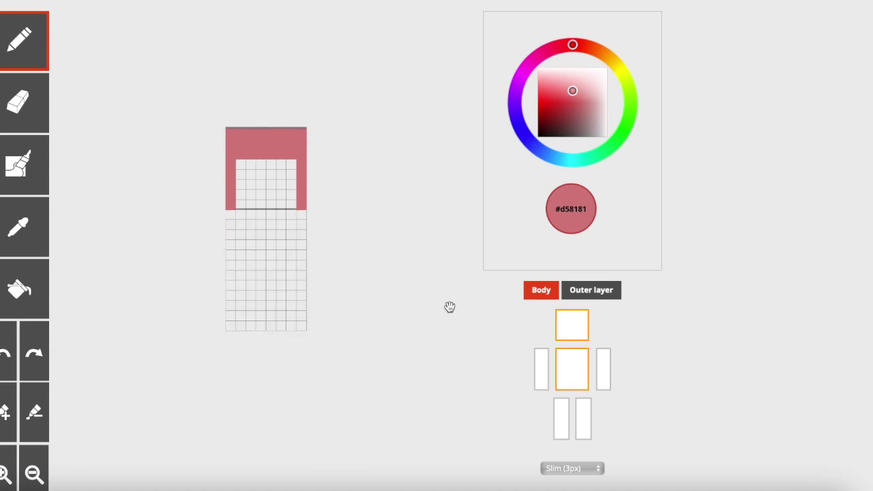
click(601, 365)
click(542, 367)
click(550, 49)
click(583, 96)
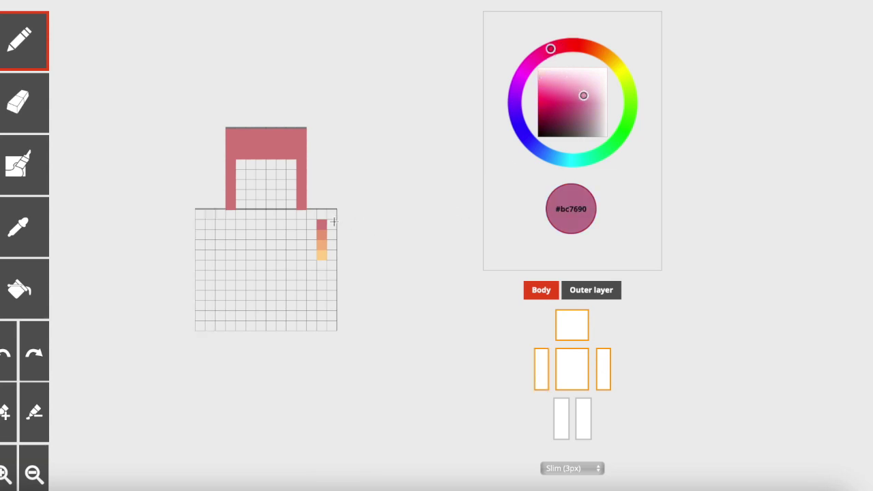
- Paint two dark pink #af6e87 eye pixels on the face
click(587, 98)
click(332, 225)
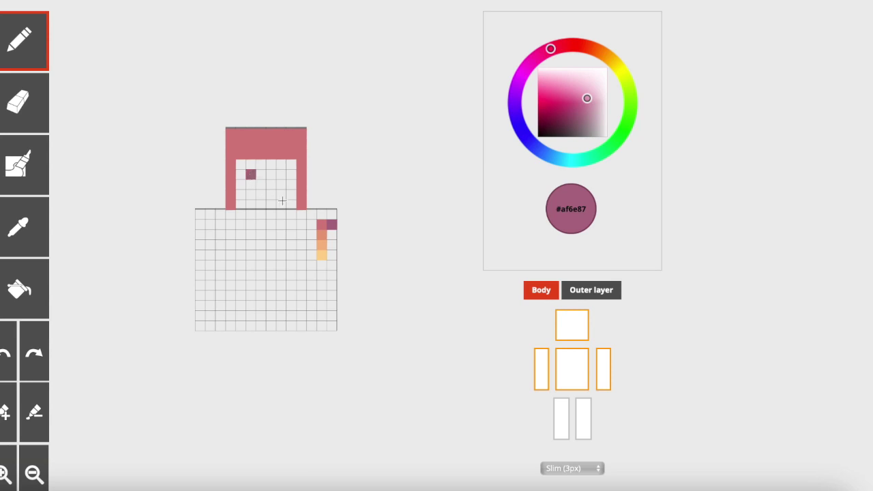
click(281, 174)
- Enable the outer layer and eyedrop the hair pink from the head
click(584, 290)
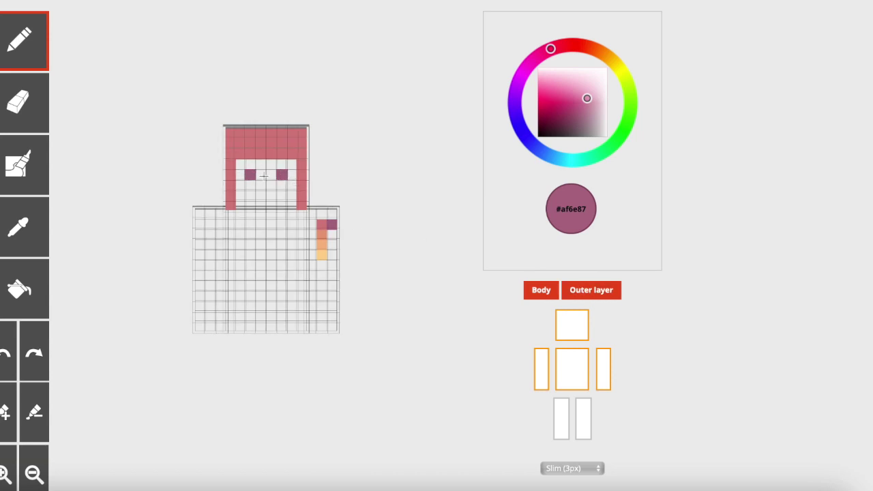
click(540, 291)
click(539, 291)
click(19, 227)
click(242, 145)
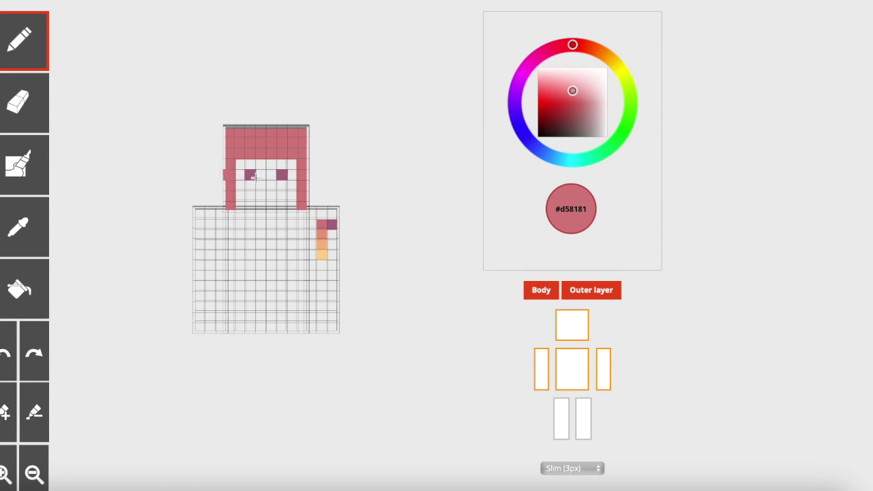
- Paint a pink hair cell in the outer-layer fringe
click(542, 290)
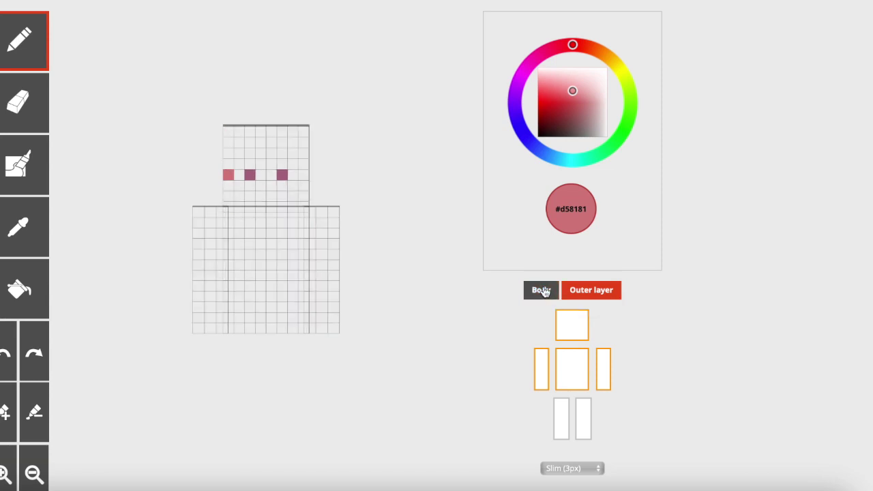
click(542, 290)
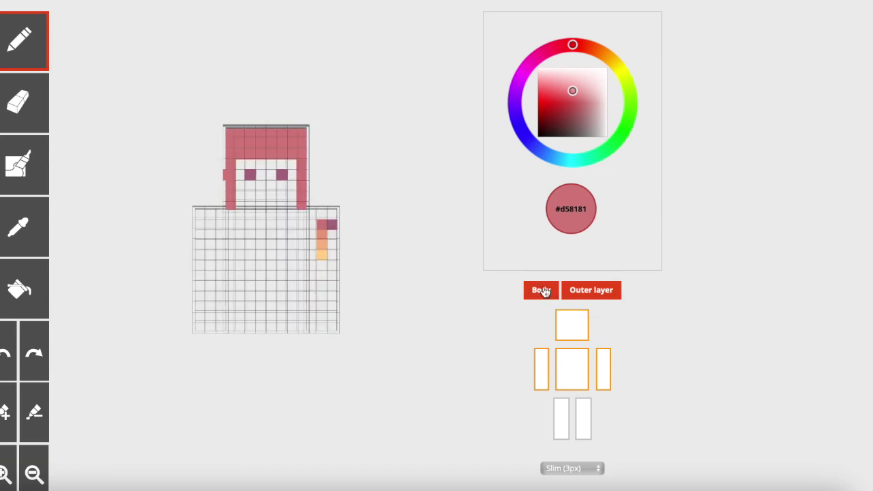
click(271, 165)
click(532, 291)
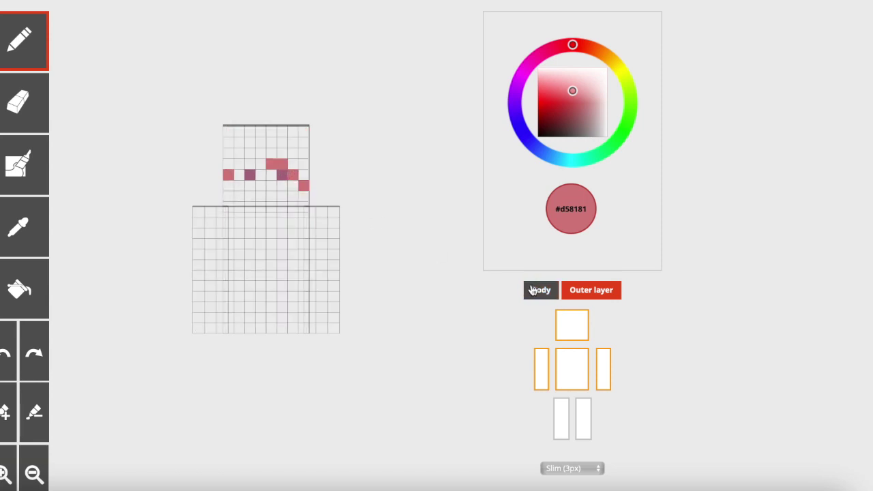
click(535, 289)
- Add #e79d7e orange highlight cells at both hair sides and the forehead
alt+click(322, 235)
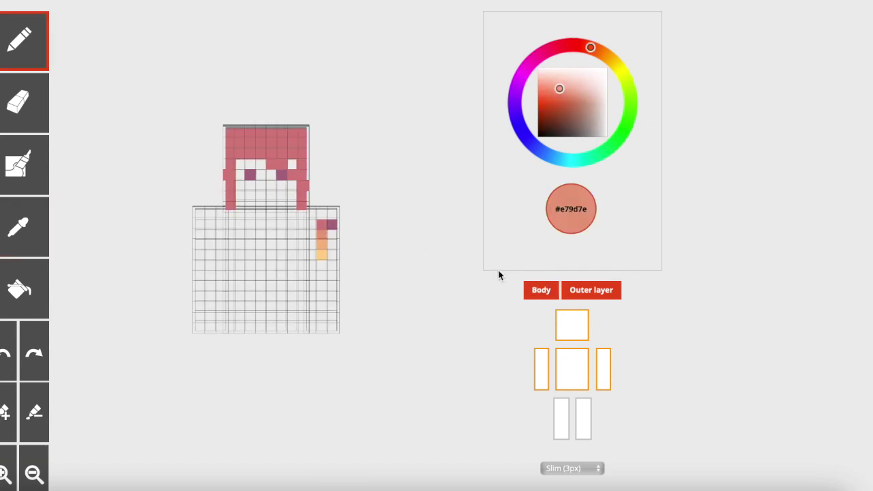
click(541, 291)
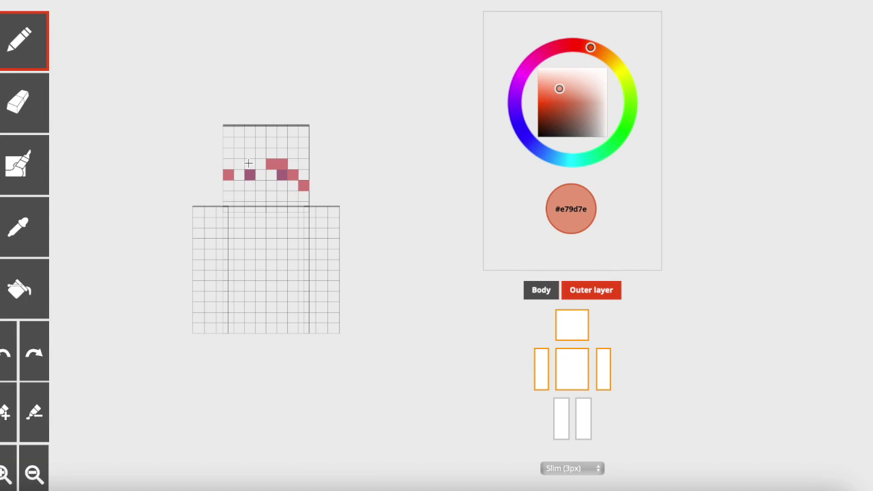
drag(228, 167, 229, 176)
drag(295, 162, 300, 169)
click(270, 152)
click(535, 286)
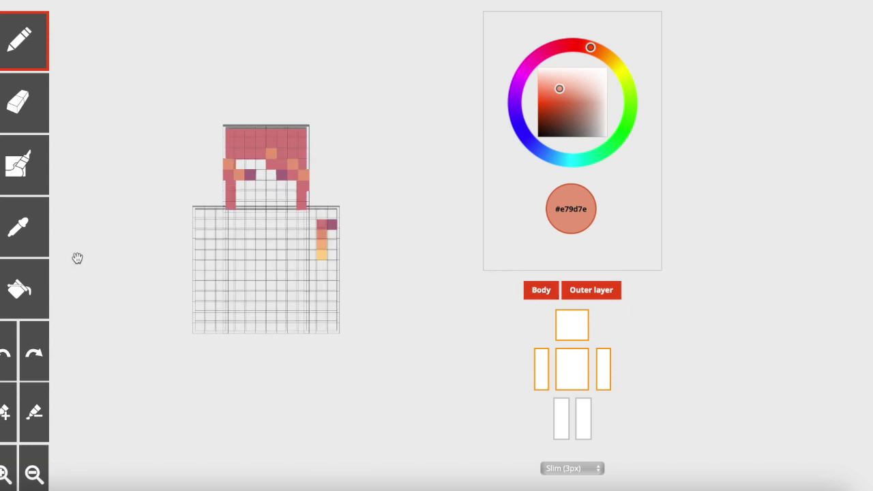
- Eyedrop light orange #f5ba84 and paint three light orange hair highlights
click(35, 242)
click(321, 244)
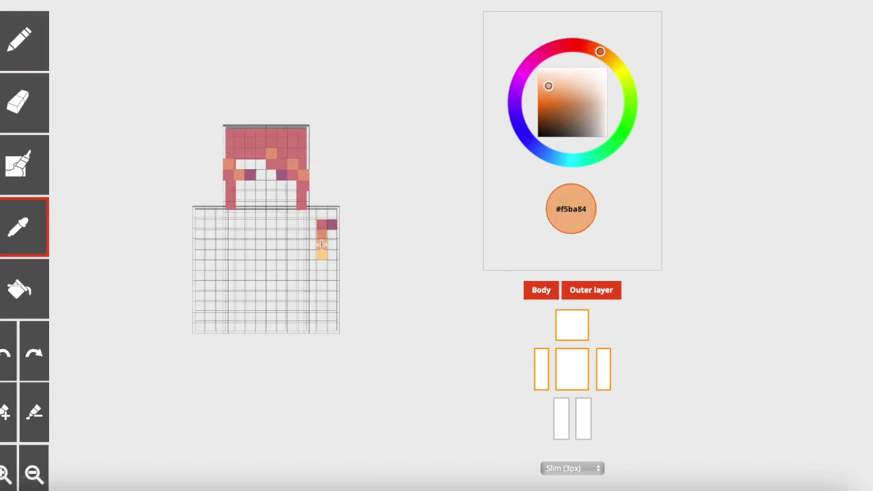
click(239, 152)
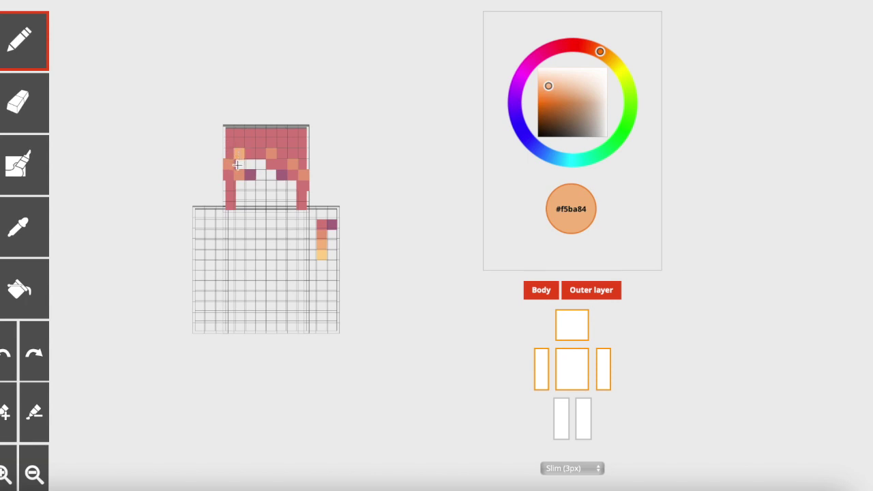
click(305, 164)
click(282, 153)
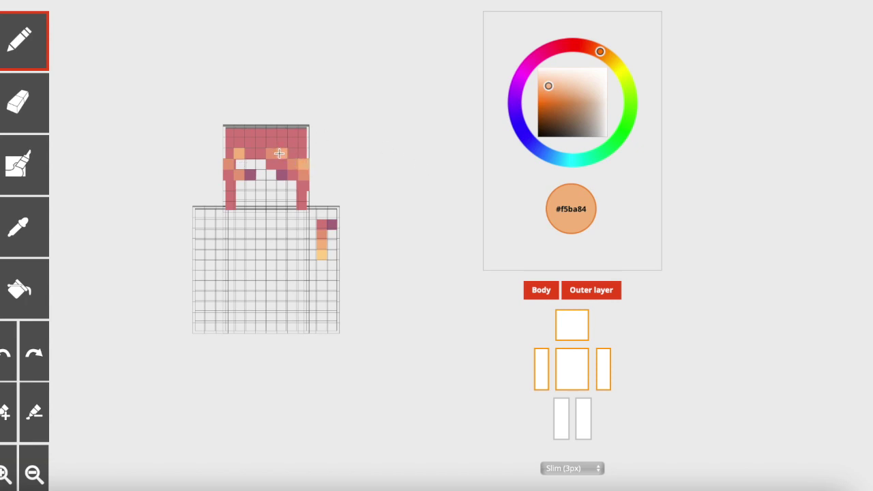
- Eyedrop pale yellow #fed58f and paint two pale yellow hair highlights
click(535, 294)
click(23, 223)
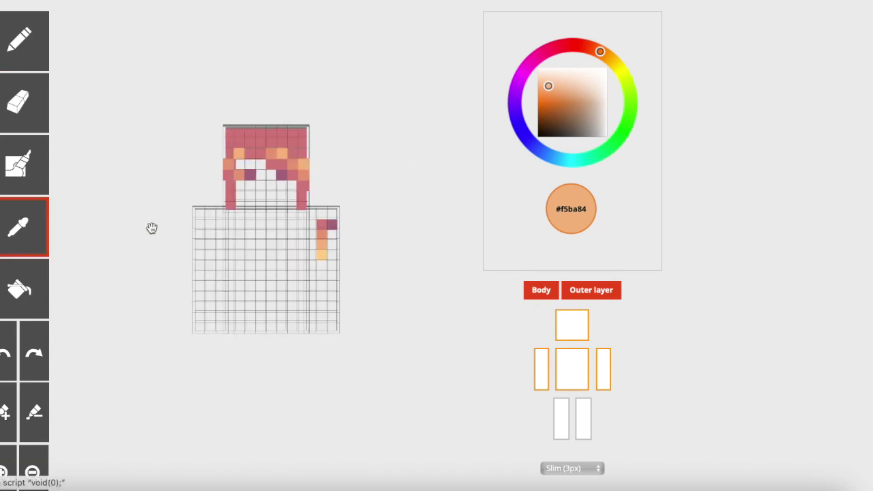
click(323, 254)
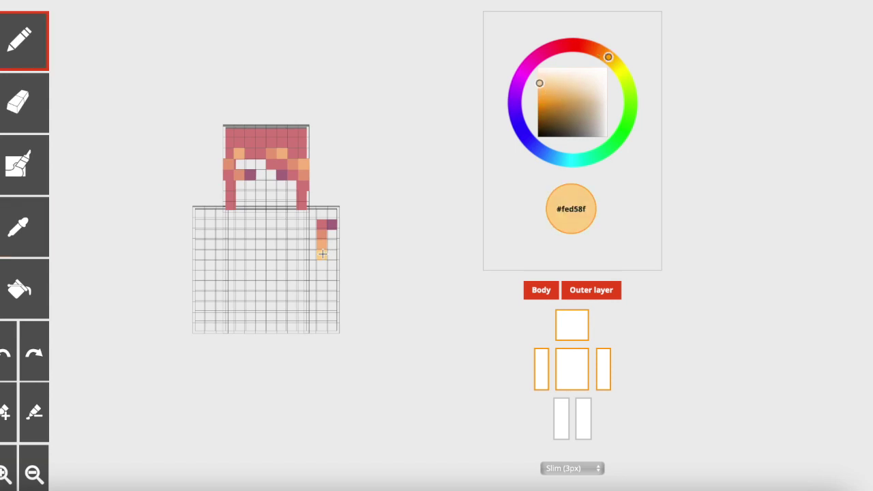
click(240, 167)
click(294, 155)
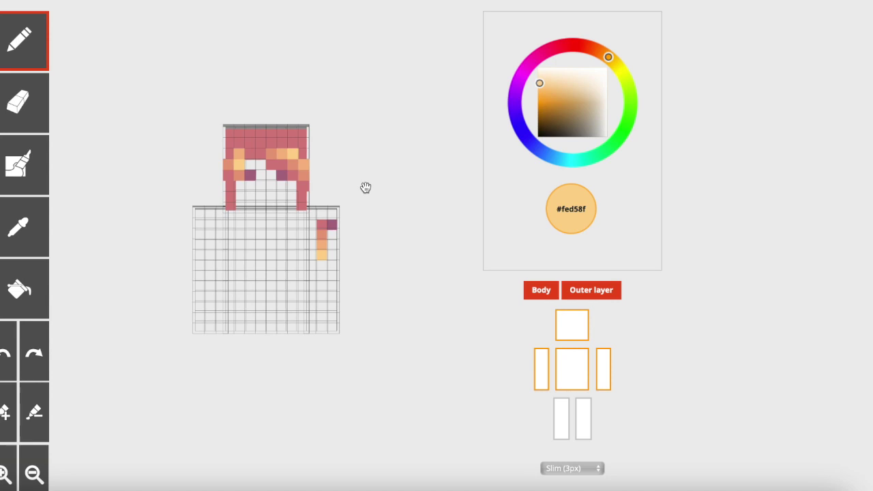
- With the Outer layer hidden, erase the bottom side hair cells on the left and right
click(586, 299)
click(41, 103)
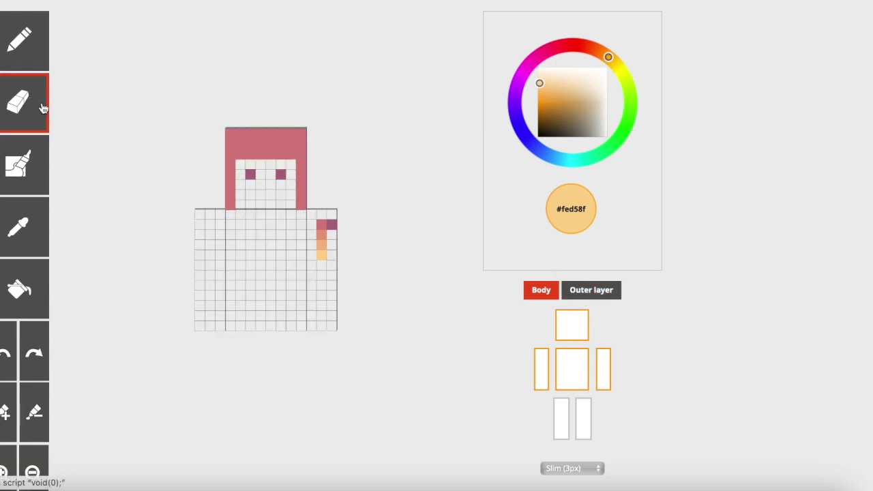
click(302, 204)
click(232, 205)
click(588, 290)
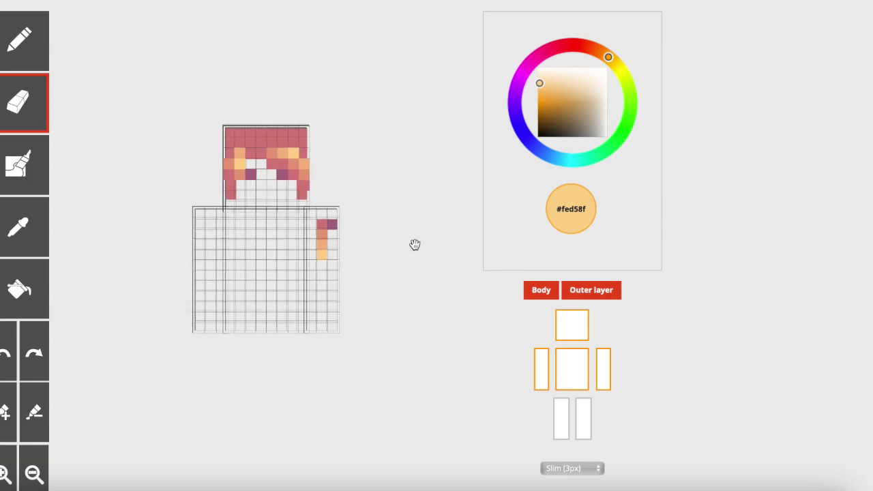
- Sample the pink hair colour, darken it slightly, and darken a few base hair pixels
drag(380, 205, 249, 148)
key(i)
click(248, 149)
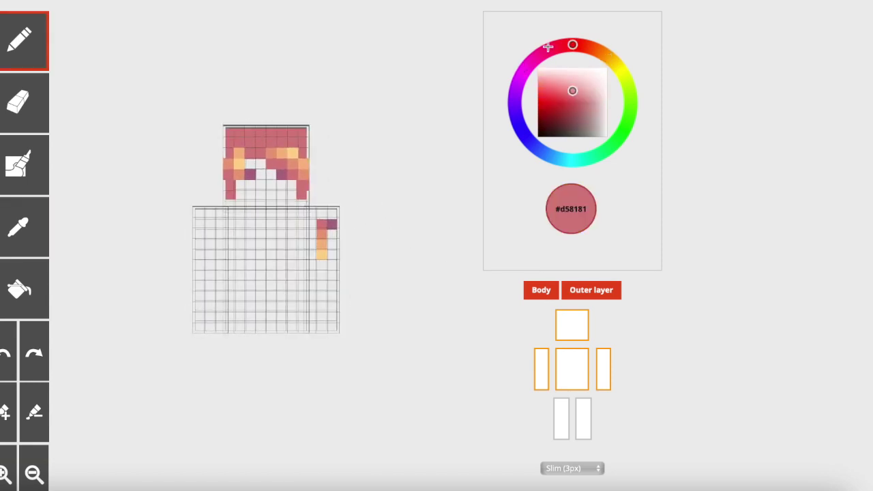
drag(575, 92, 578, 93)
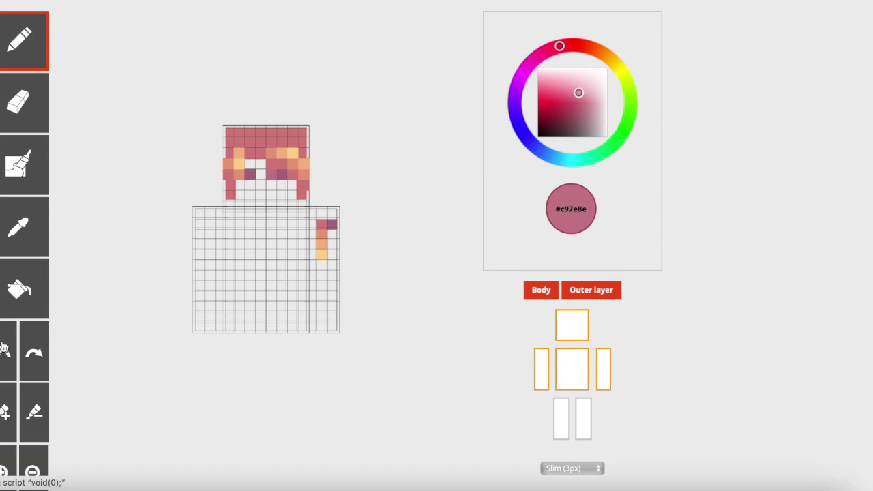
click(573, 290)
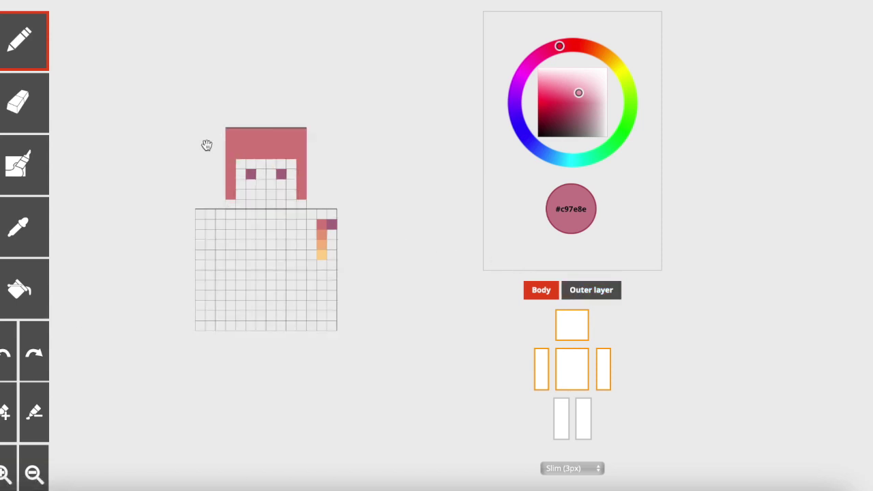
drag(247, 151, 261, 150)
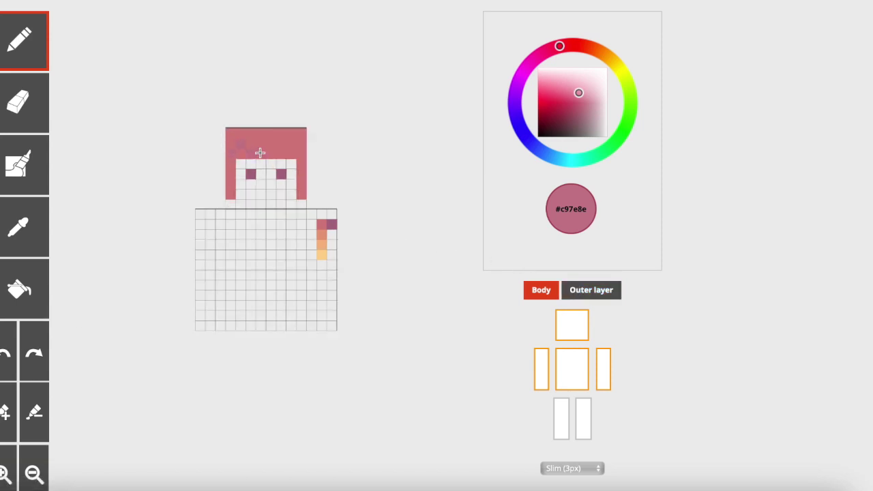
- Darken the top row of base hair pixels with the Outer layer hidden
click(586, 289)
click(585, 289)
mouse_move(271, 143)
mouse_down()
mouse_move(291, 143)
mouse_move(301, 163)
mouse_up()
click(594, 297)
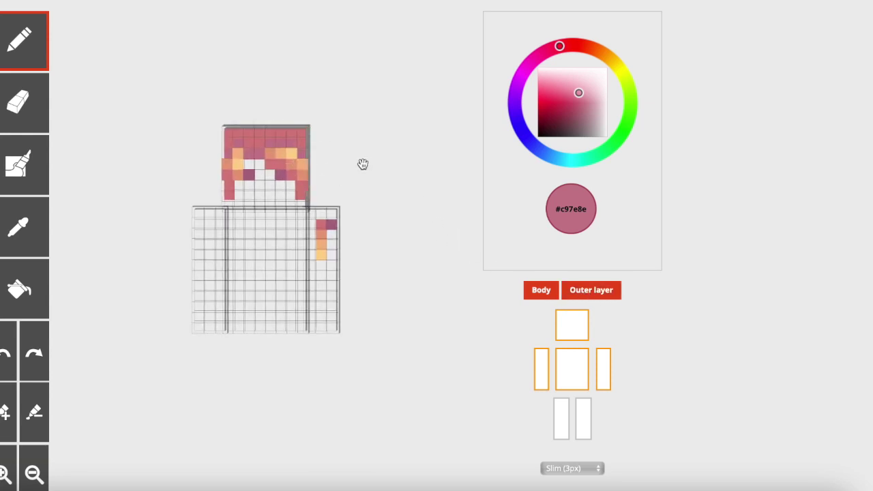
- Sample the light orange, orange and base pink shades from the front hair
click(41, 234)
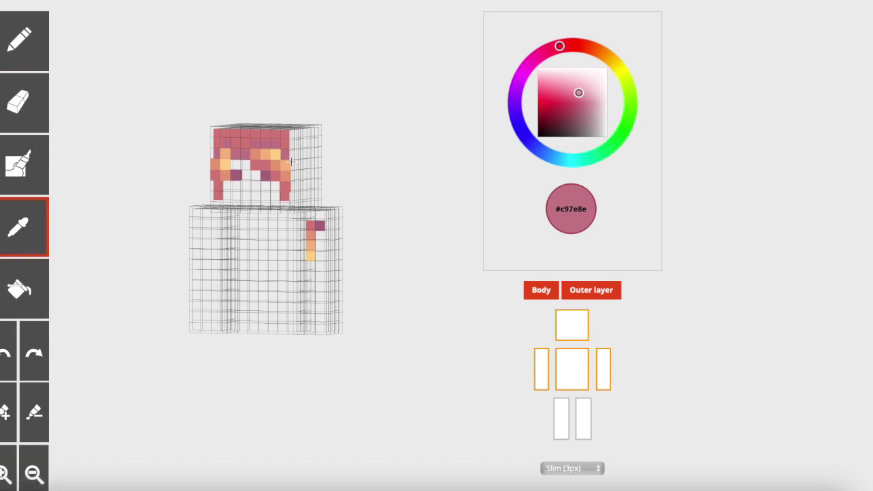
click(289, 165)
click(31, 216)
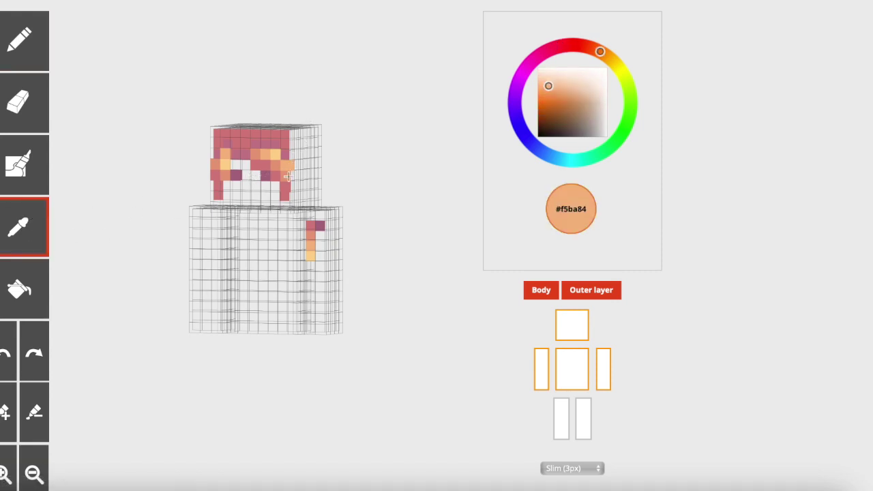
click(286, 176)
click(31, 228)
click(281, 185)
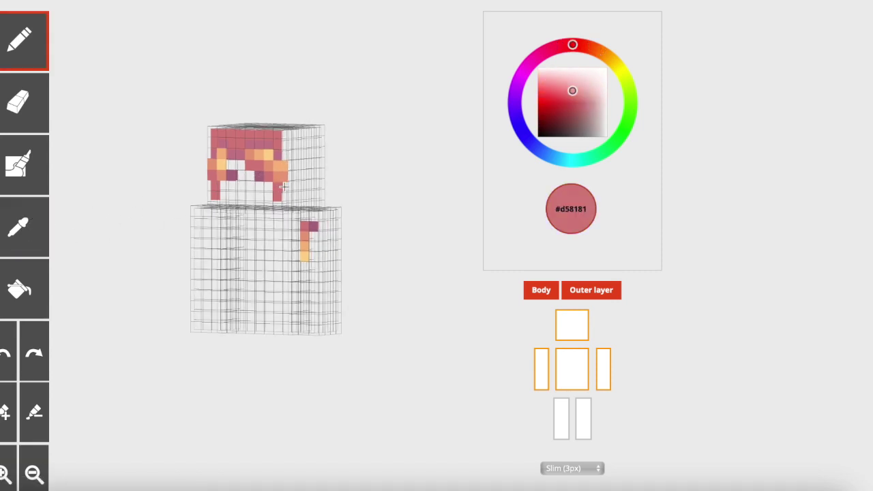
- Turn the model to its side, sample the side hair's orange and pink, and check the body layer
drag(162, 168, 233, 159)
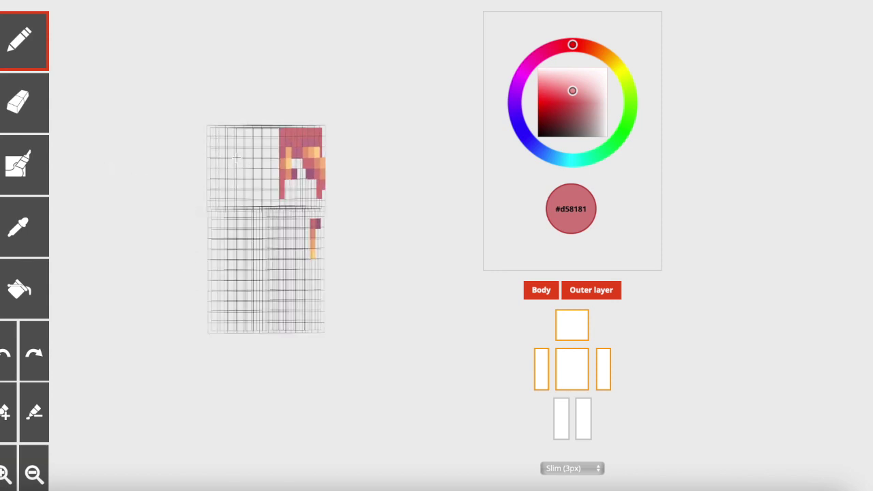
click(28, 253)
click(282, 160)
click(21, 230)
click(286, 171)
click(539, 291)
click(539, 290)
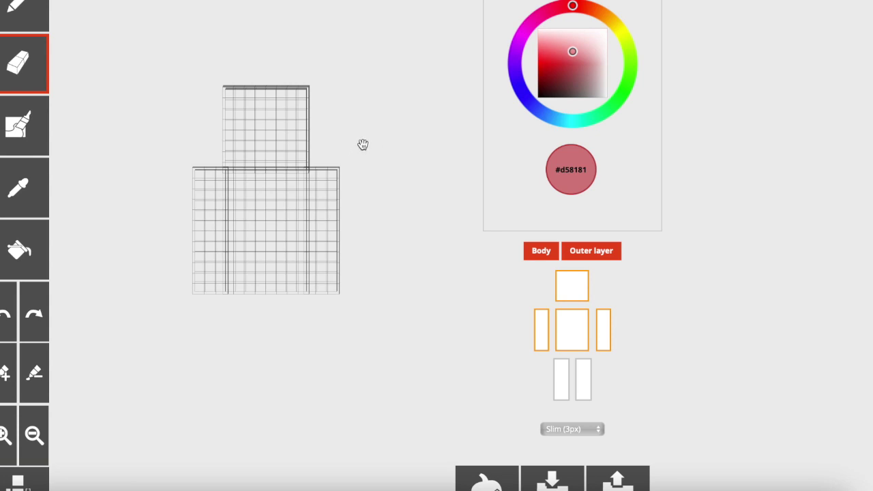
- Re-enable both leg parts and pick lavender #9181d5 from the hue ring
scroll(363, 145, up, 1)
click(571, 400)
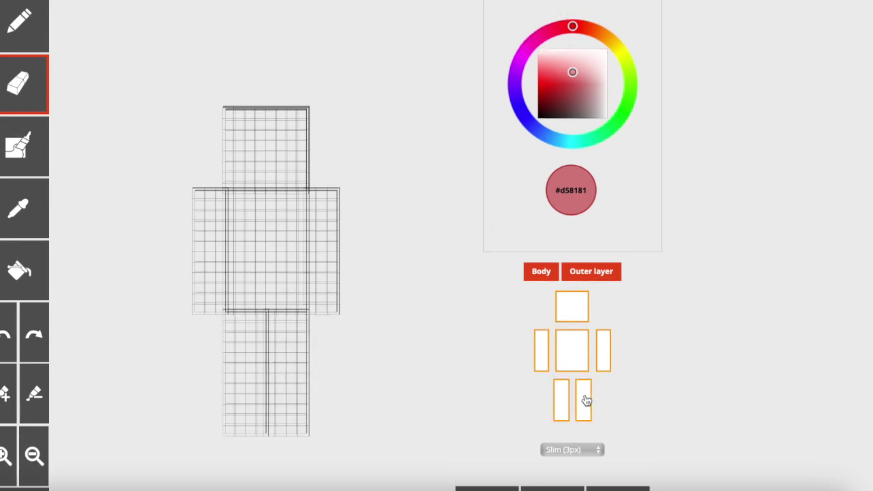
click(512, 105)
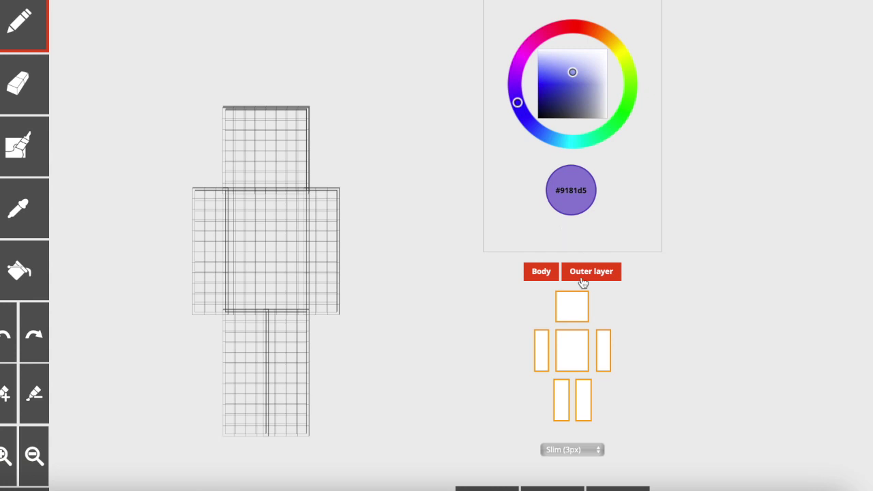
- With the Outer layer off, paint purple, blue and light cyan pixels down the right arm
click(580, 274)
click(322, 206)
click(564, 69)
click(321, 216)
click(535, 128)
click(328, 225)
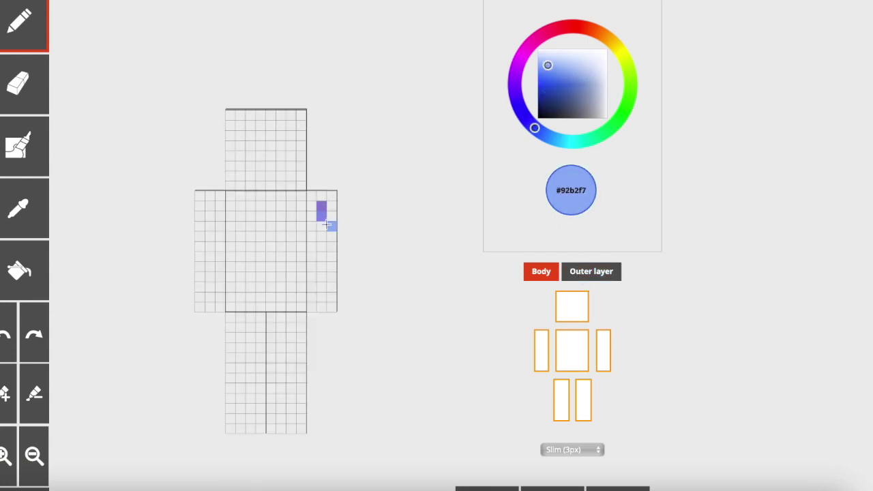
click(544, 135)
click(544, 66)
click(322, 235)
click(560, 140)
click(538, 63)
click(322, 246)
- Erase the stray blue pixel, re-sample the strip's purple, and hide the left arm, body and legs
click(35, 99)
click(332, 226)
click(35, 204)
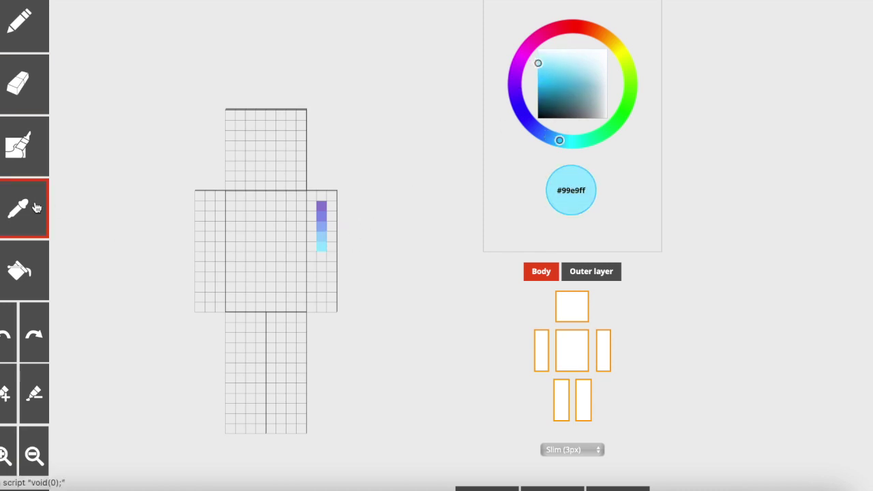
click(321, 203)
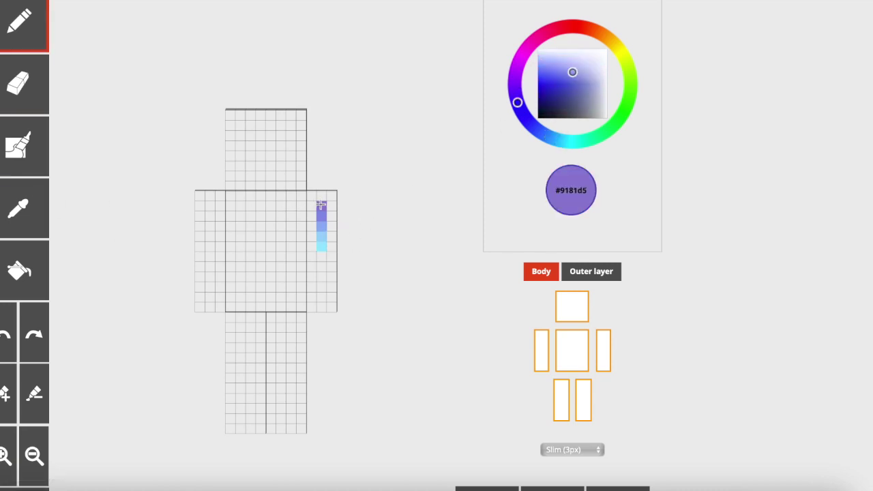
click(541, 352)
click(566, 351)
click(562, 395)
click(584, 395)
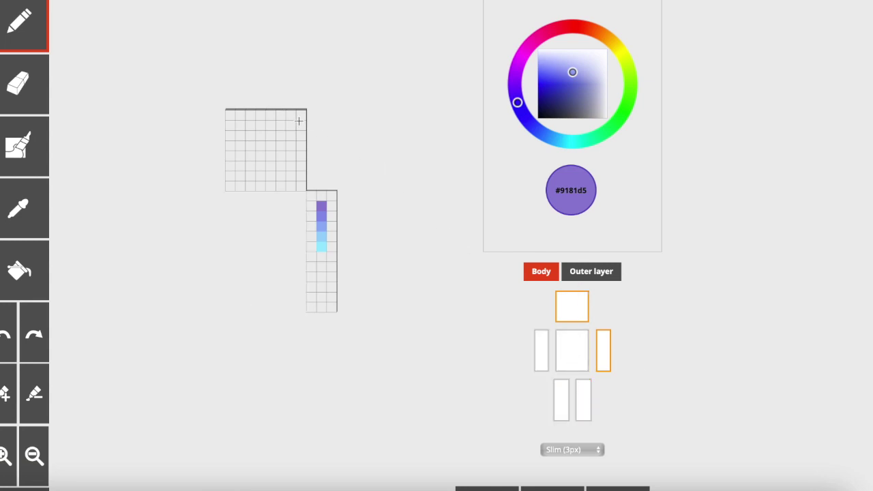
- Paint #9181d5 hair across the head's top rows and right edge, plus two #837194 eye pixels
mouse_move(302, 112)
mouse_down()
mouse_move(230, 117)
mouse_move(305, 129)
mouse_move(231, 138)
mouse_move(232, 165)
mouse_up()
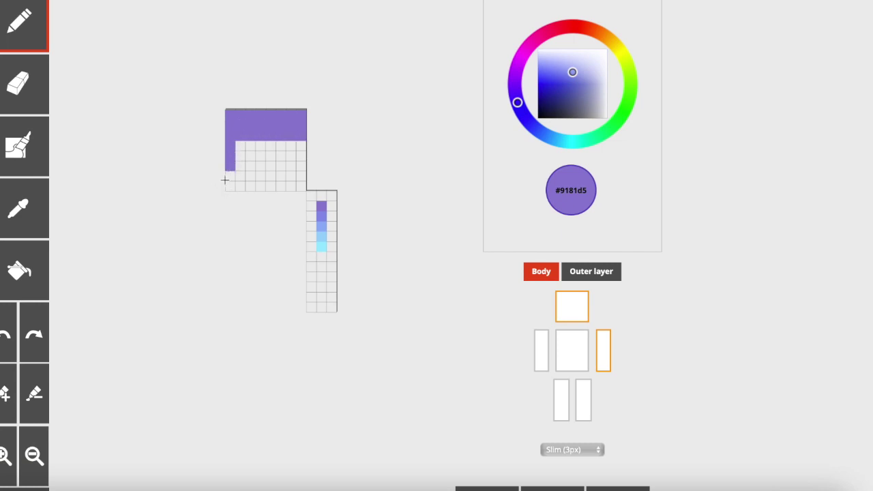
drag(298, 139, 301, 170)
click(509, 84)
click(597, 82)
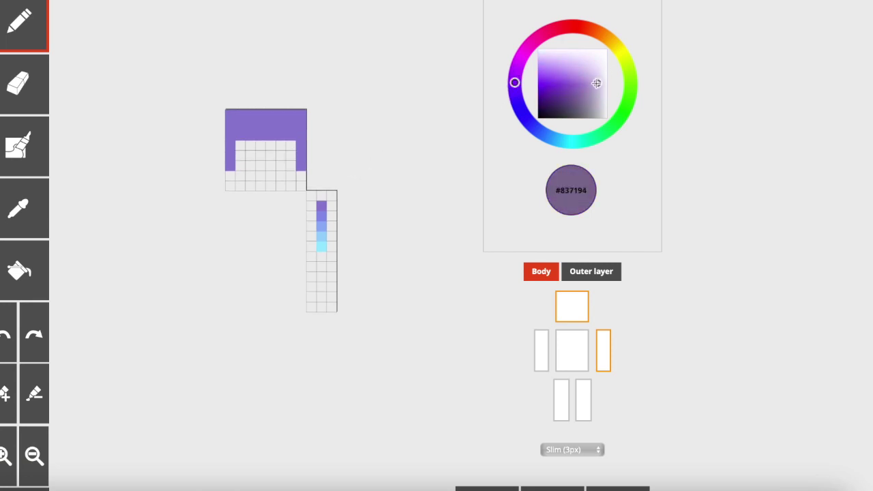
drag(406, 165, 402, 163)
click(260, 126)
click(14, 328)
click(282, 155)
- Enable the Outer layer and paint sampled purple hair cells across the eye row
click(579, 272)
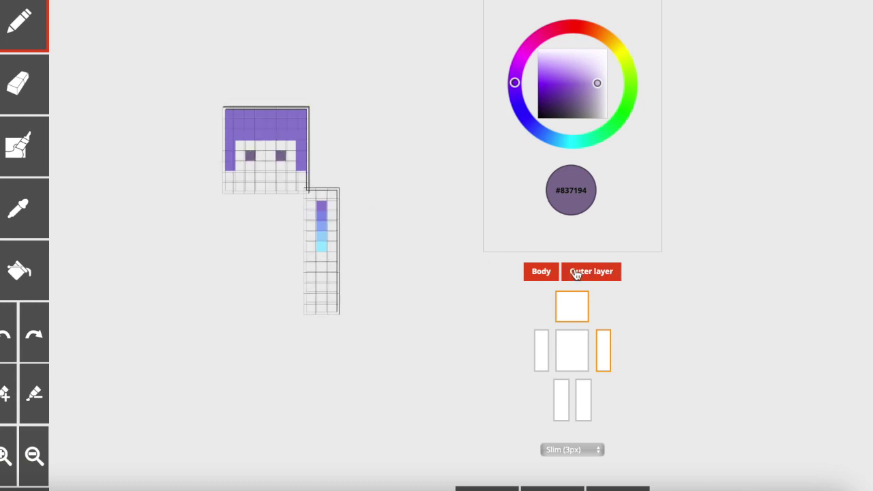
click(540, 273)
click(540, 272)
click(45, 205)
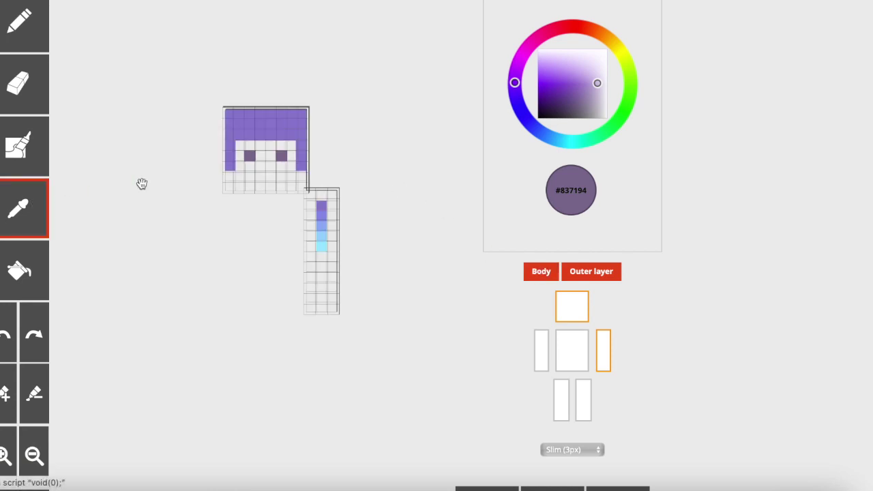
click(252, 126)
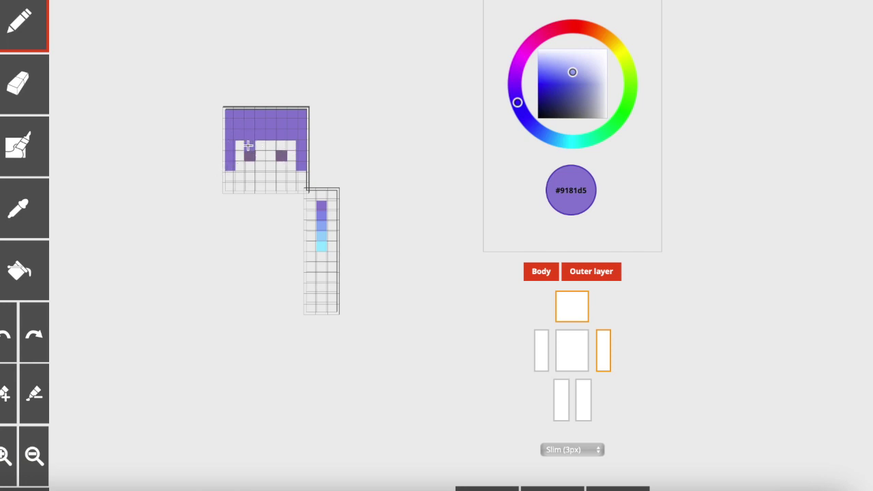
click(281, 145)
click(292, 156)
click(239, 156)
click(537, 272)
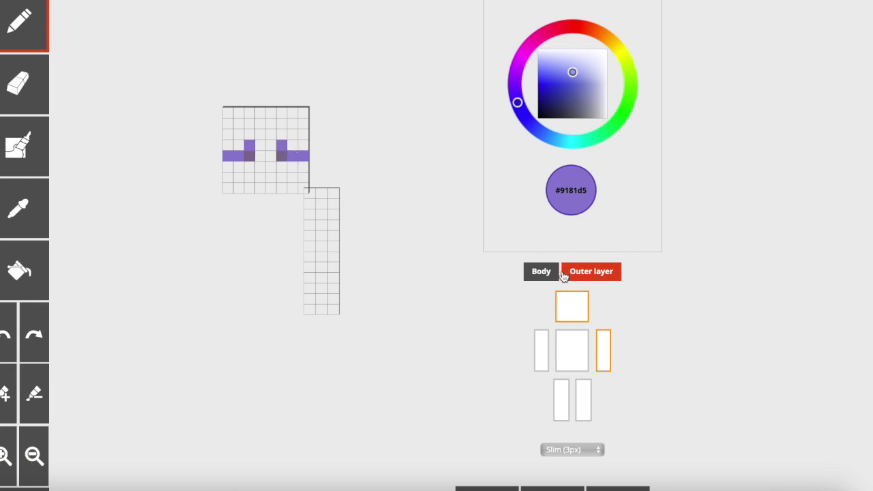
- Eyedrop blue-violet #8b94e9 from the arm strip and paint two U-shaped strands on the outer layer
click(539, 274)
click(12, 204)
click(319, 216)
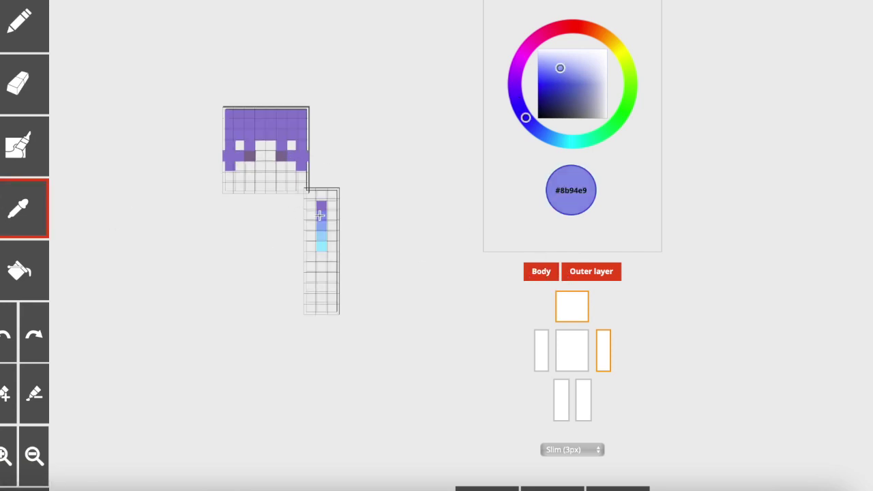
click(543, 274)
click(229, 144)
click(303, 144)
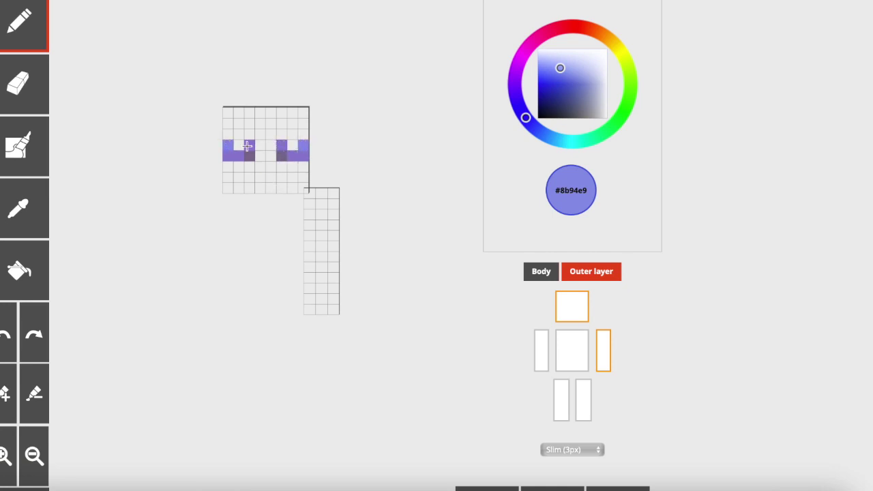
click(249, 134)
click(282, 134)
- Add light blue #92b2f7 highlight cells above the strands and fill the purple band's gap
click(526, 272)
click(26, 206)
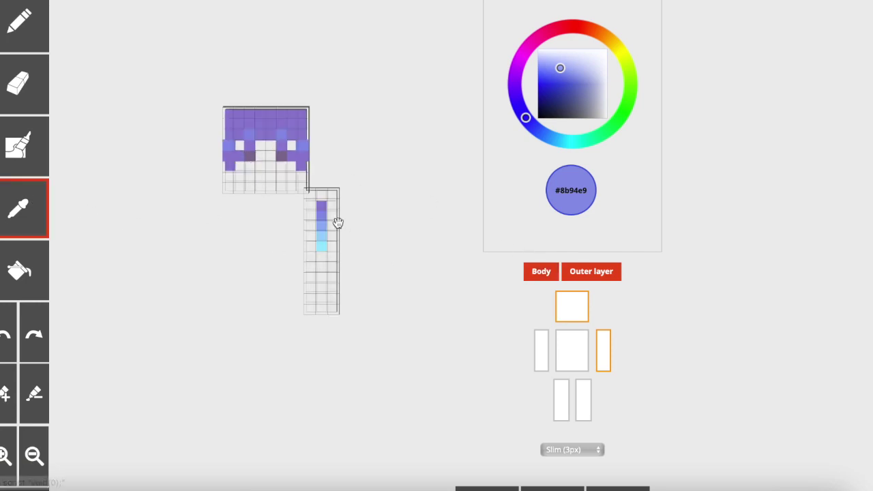
click(322, 222)
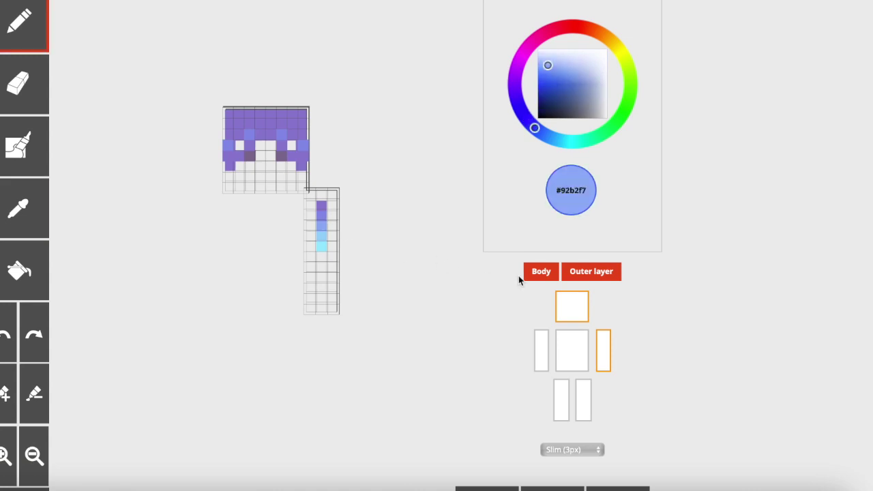
click(538, 275)
click(248, 123)
click(282, 122)
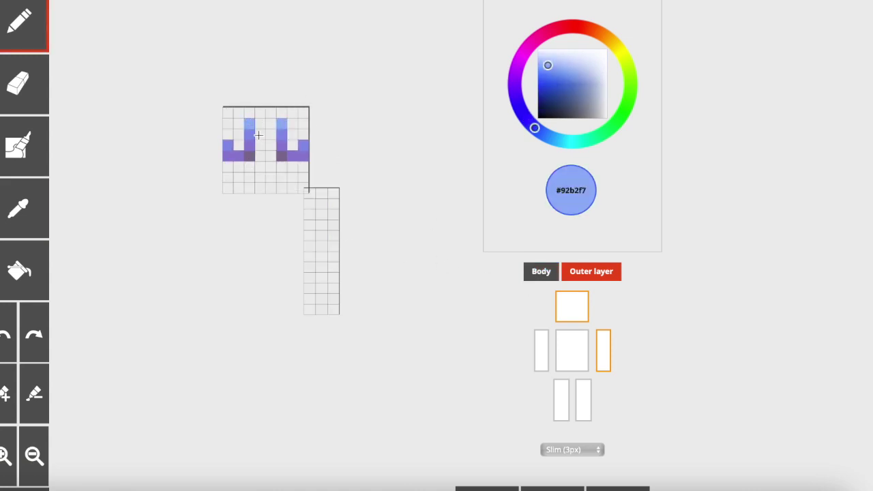
click(261, 133)
click(237, 145)
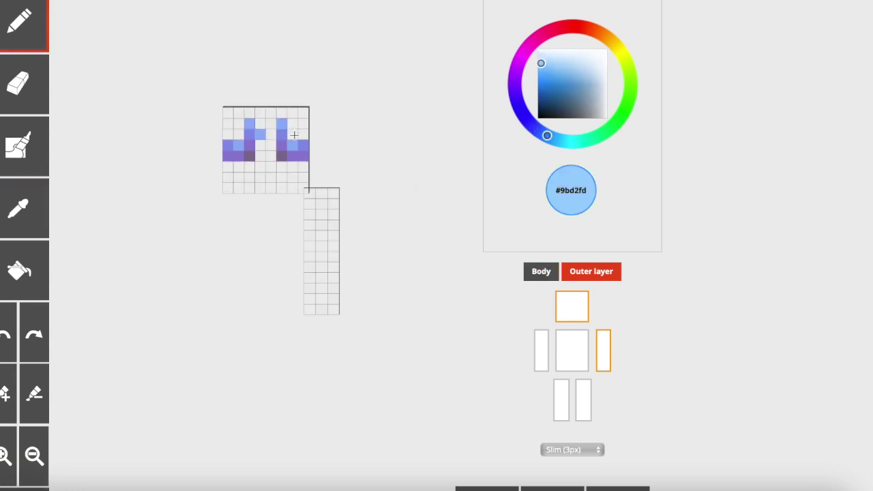
click(294, 135)
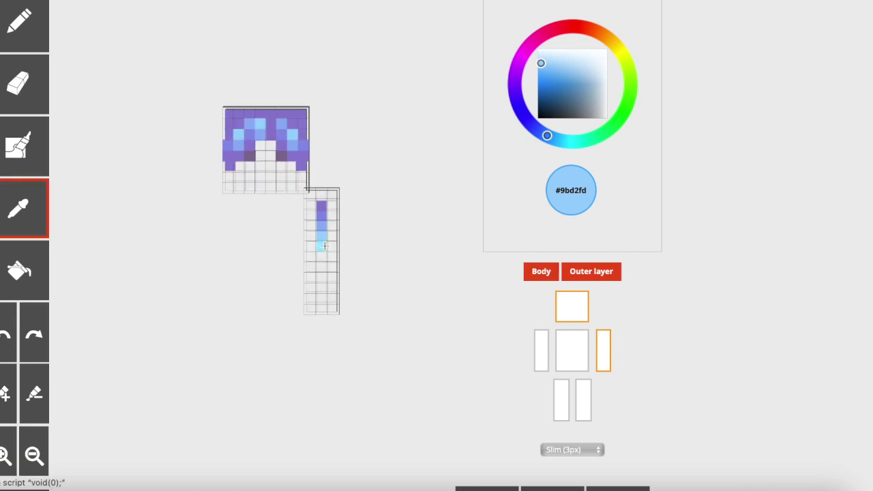
click(323, 246)
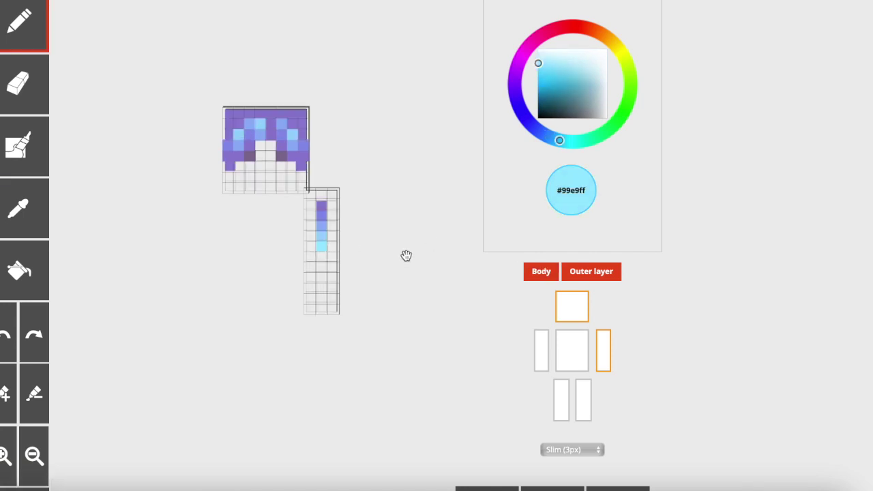
- Paint a cyan #99e9ff highlight on the outer-layer hair and rotate the head to check it
click(540, 271)
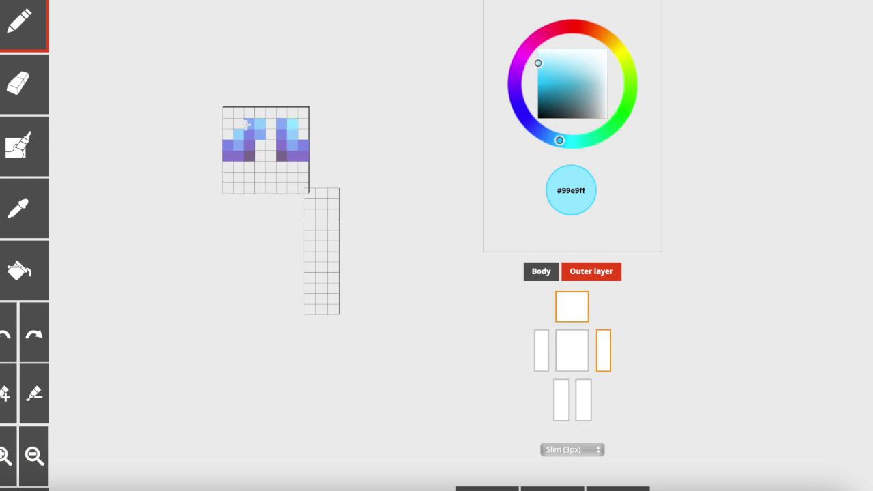
click(239, 123)
drag(294, 146, 323, 245)
click(45, 208)
click(282, 147)
mouse_move(285, 148)
mouse_down()
mouse_move(176, 177)
mouse_move(181, 228)
mouse_up()
- Paint a darker purple cell beside the eye, then turn the head back to the front
click(45, 208)
click(258, 158)
click(541, 272)
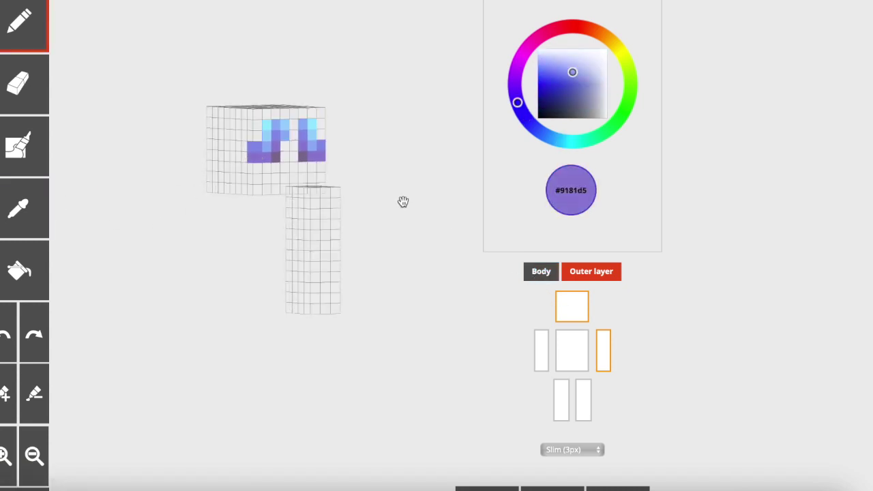
drag(380, 191, 280, 164)
click(283, 163)
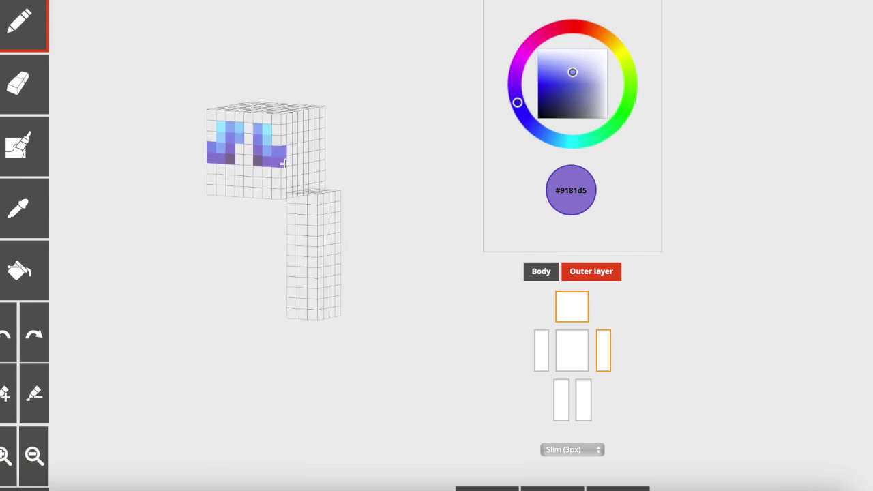
click(541, 272)
drag(261, 255, 277, 252)
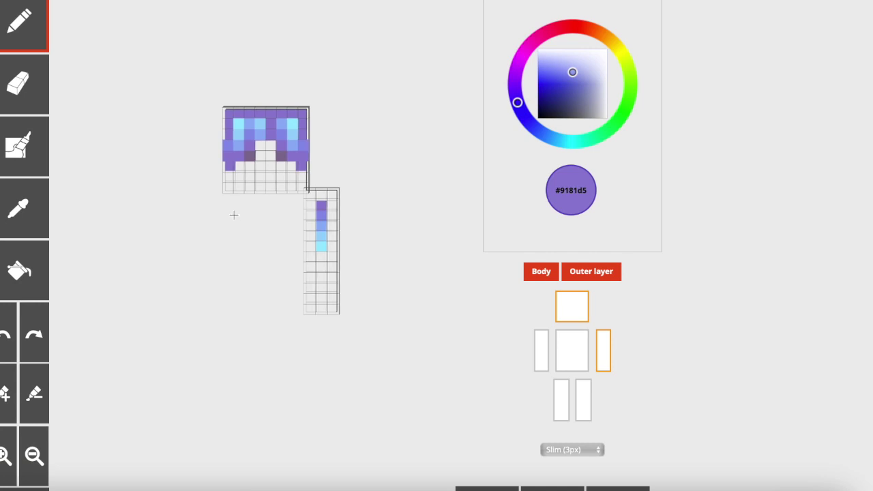
- Set the colour to #9d7cc0 and toggle the Outer layer repeatedly to compare the hair
click(519, 86)
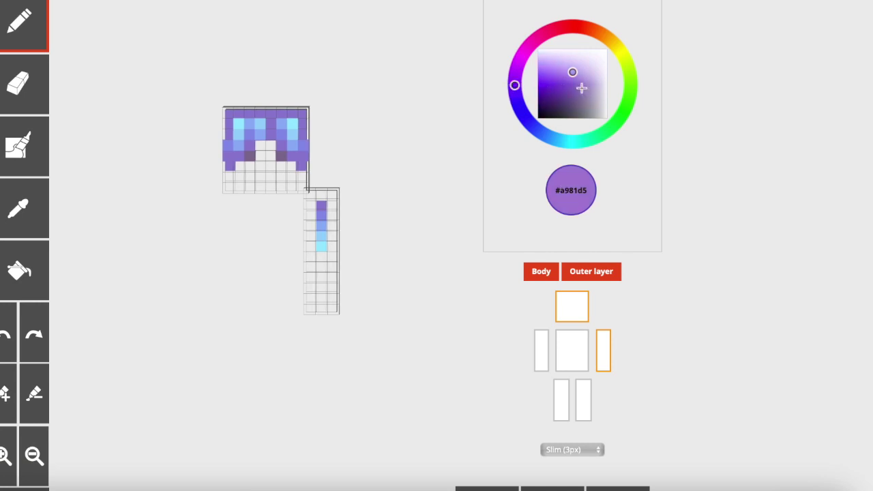
click(583, 76)
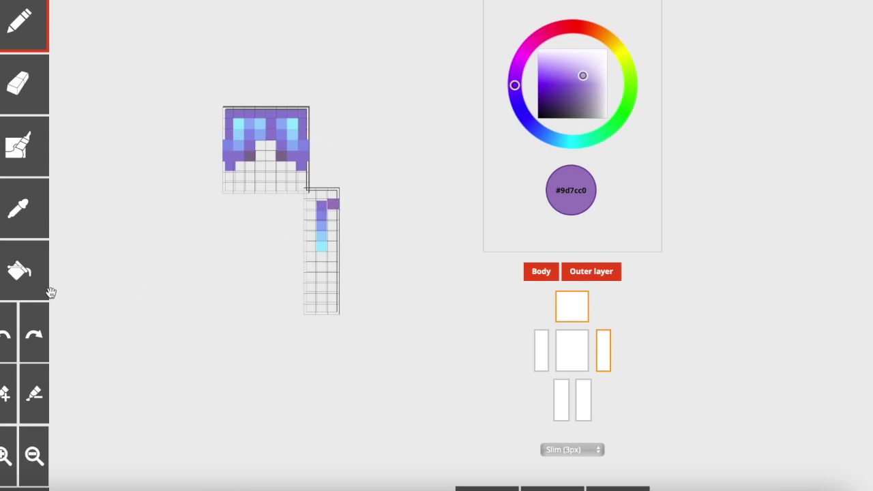
click(592, 273)
click(592, 273)
click(593, 274)
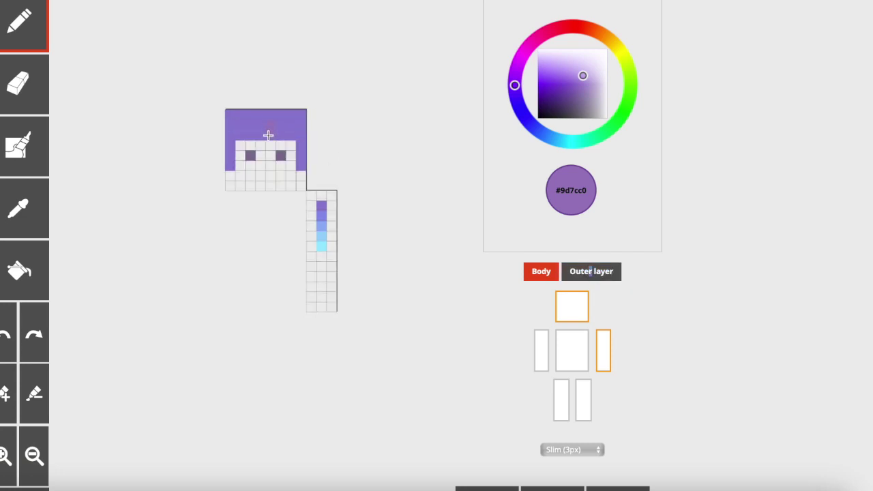
click(590, 272)
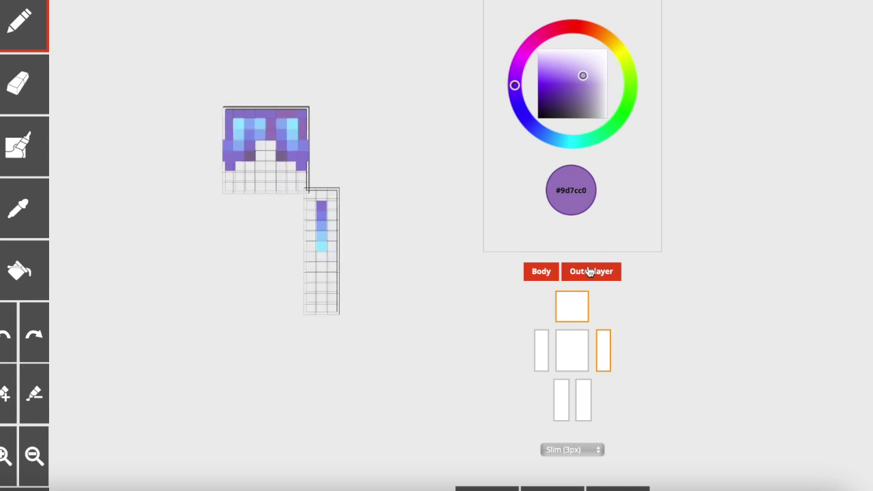
click(606, 276)
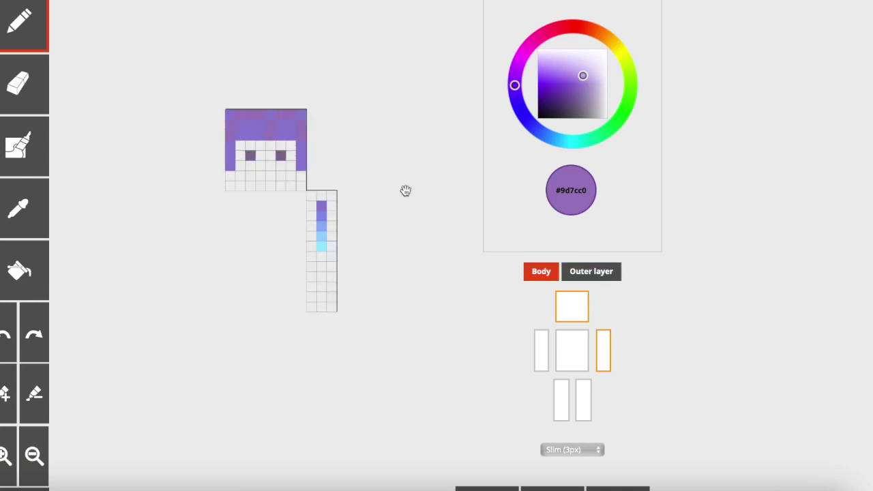
click(582, 271)
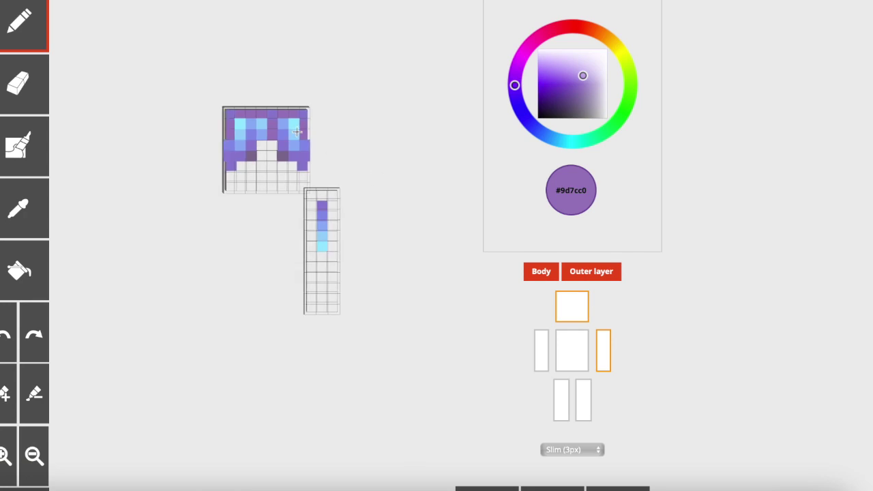